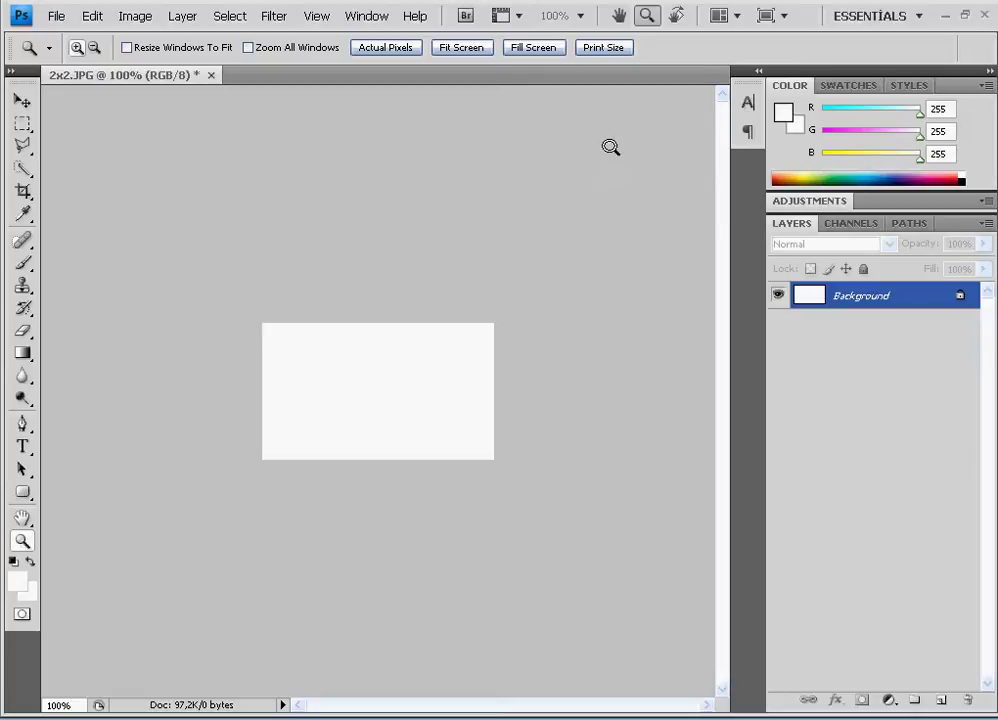
# Select the Rounded Rectangle Tool, zoom in on the blank canvas, then return to Actual Pixels.
pyautogui.click(10, 488)
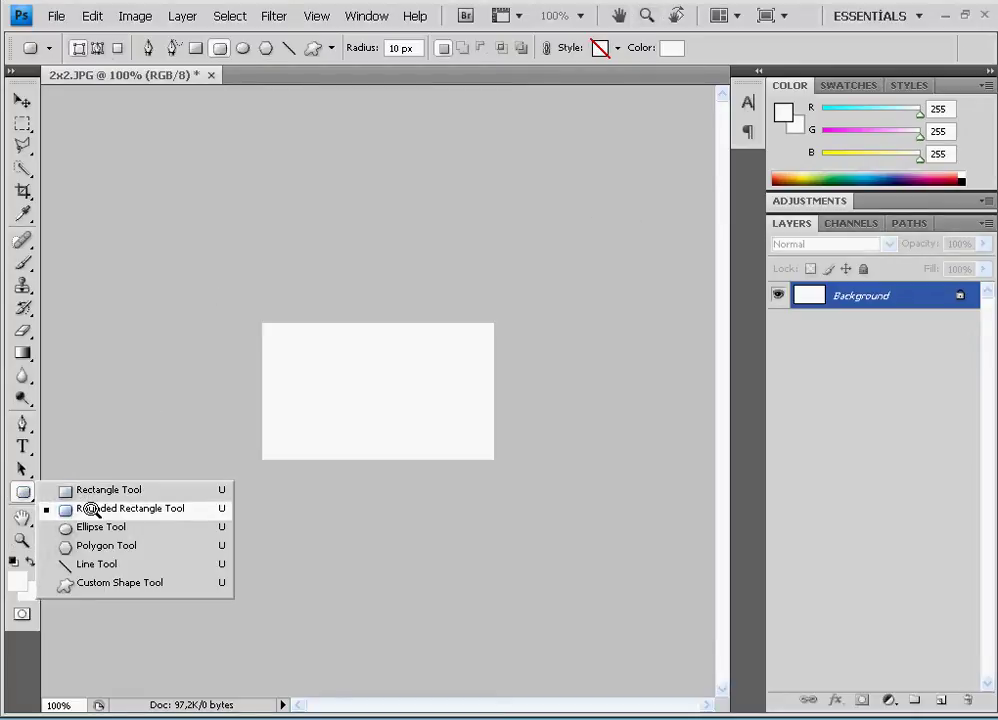
pyautogui.click(91, 508)
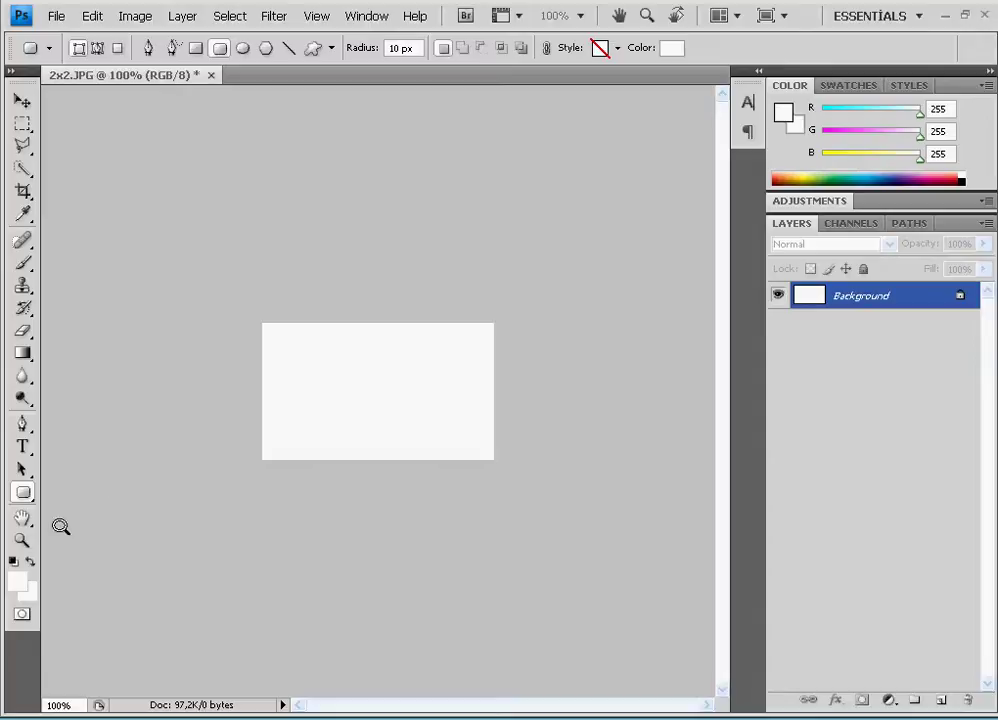
pyautogui.press('z')
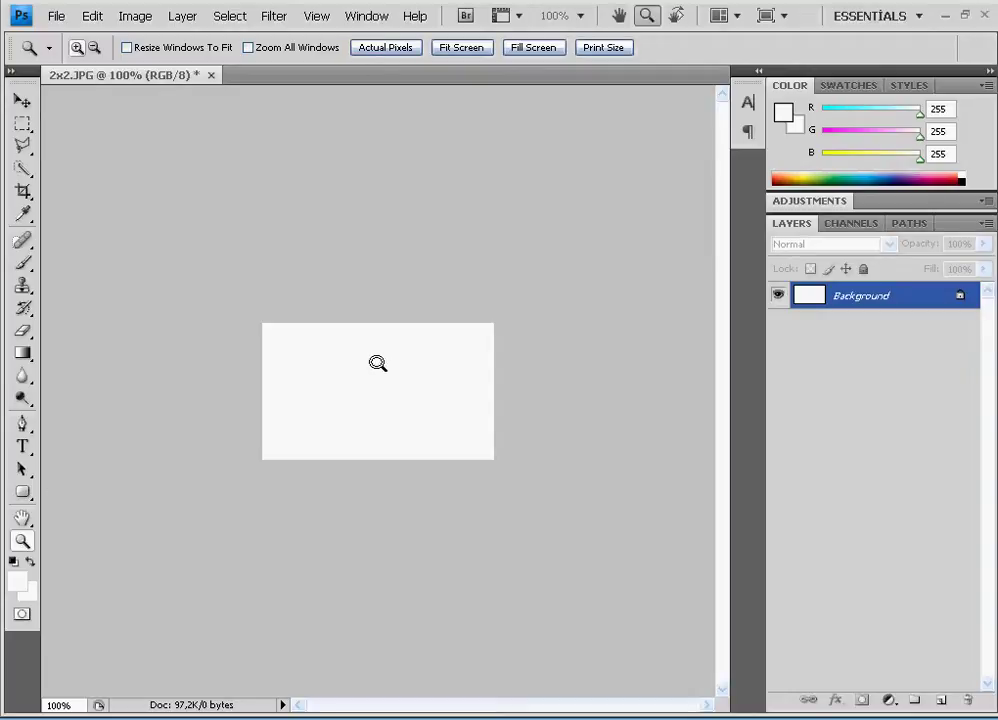
pyautogui.moveTo(378, 363); pyautogui.dragTo(333, 399)
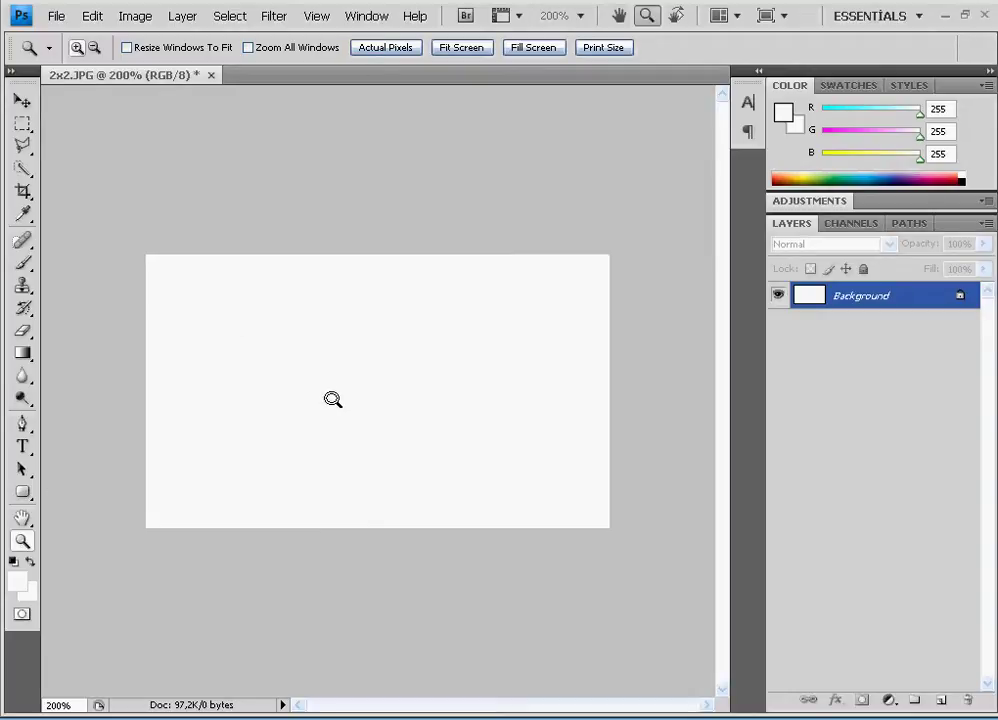
pyautogui.click(245, 395)
pyautogui.click(385, 47)
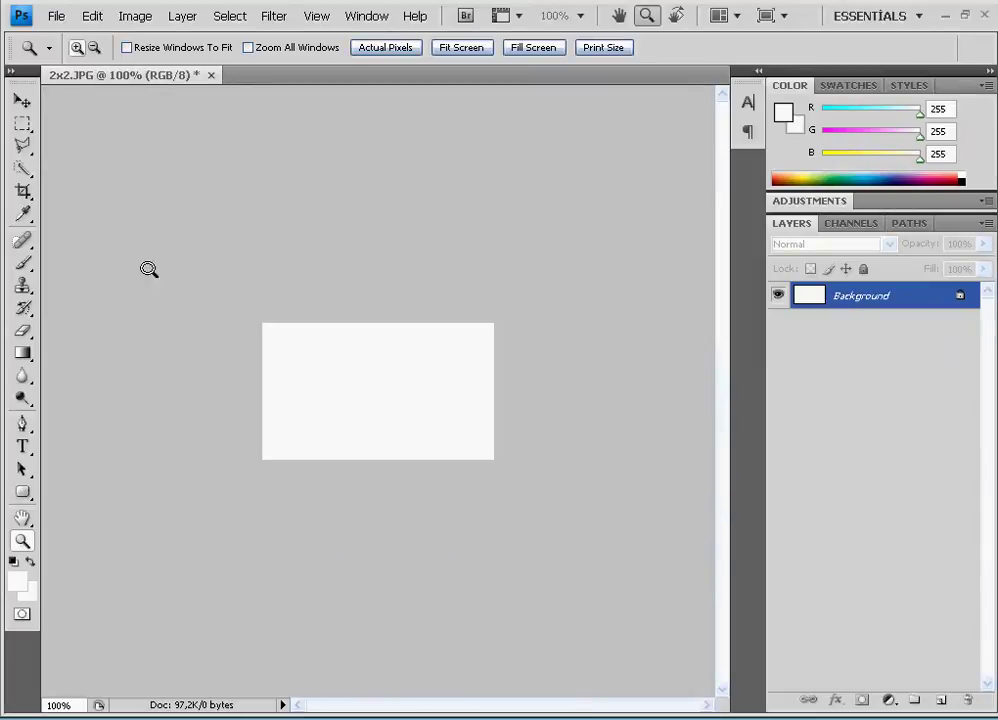
pyautogui.moveTo(22, 488); pyautogui.dragTo(128, 510)
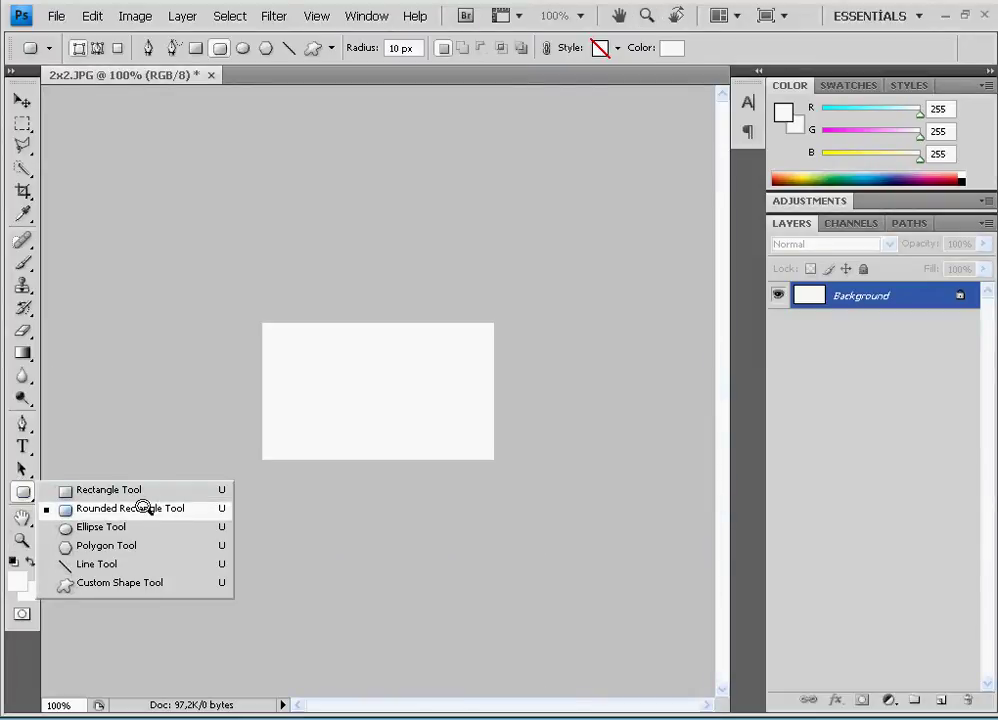
# Draw a small rounded-rectangle pill near the canvas centre and nudge it slightly right and down.
pyautogui.click(68, 508)
pyautogui.moveTo(322, 379); pyautogui.dragTo(396, 393)
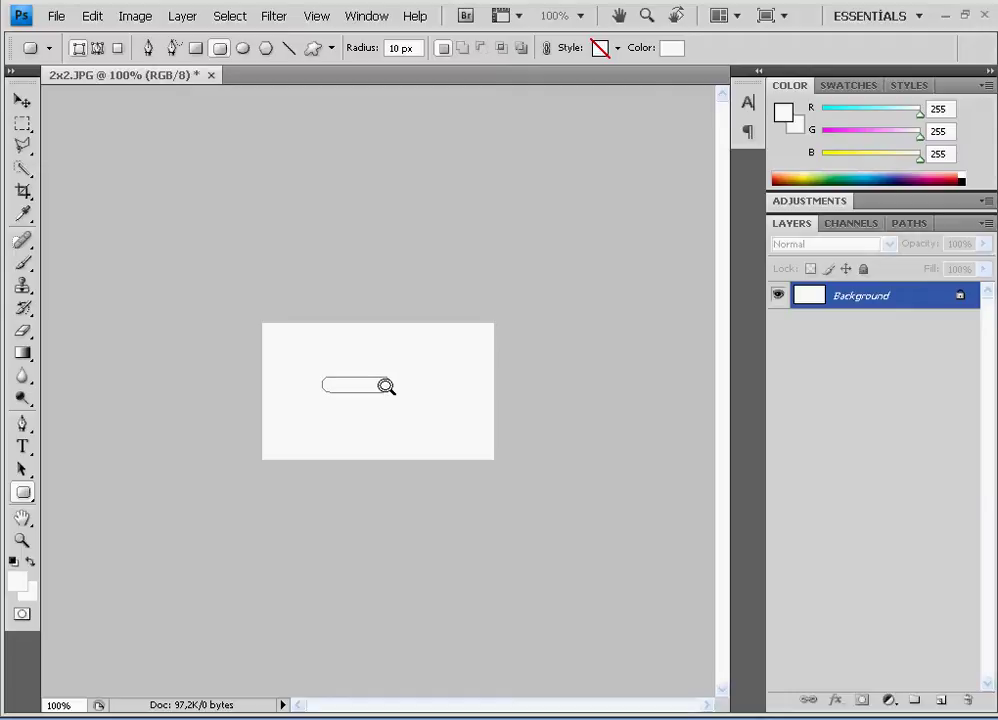
pyautogui.moveTo(386, 386); pyautogui.dragTo(388, 386)
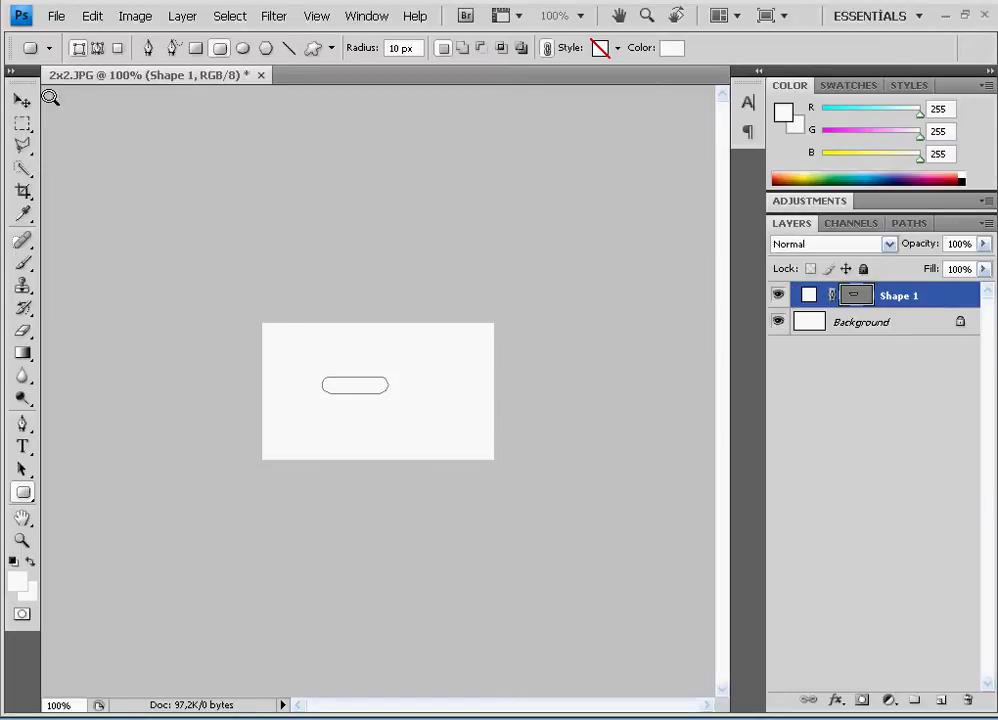
pyautogui.click(18, 101)
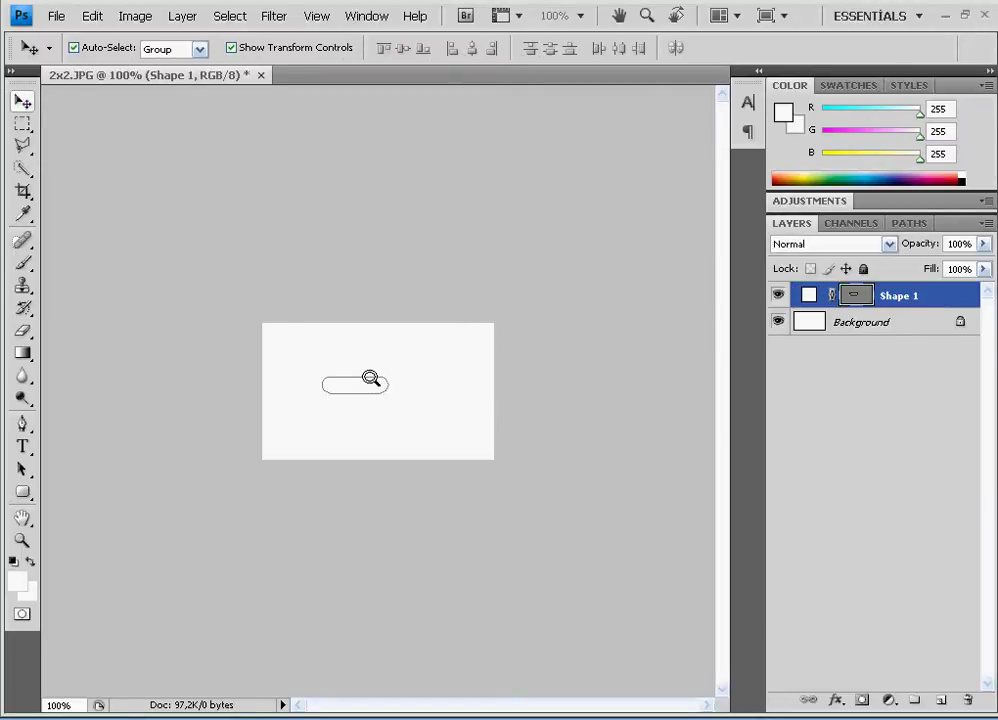
pyautogui.moveTo(386, 378); pyautogui.dragTo(392, 383)
# Give Shape 1 an outside stroke in dark green 4f7a05 and adjust its size.
pyautogui.doubleClick(934, 286)
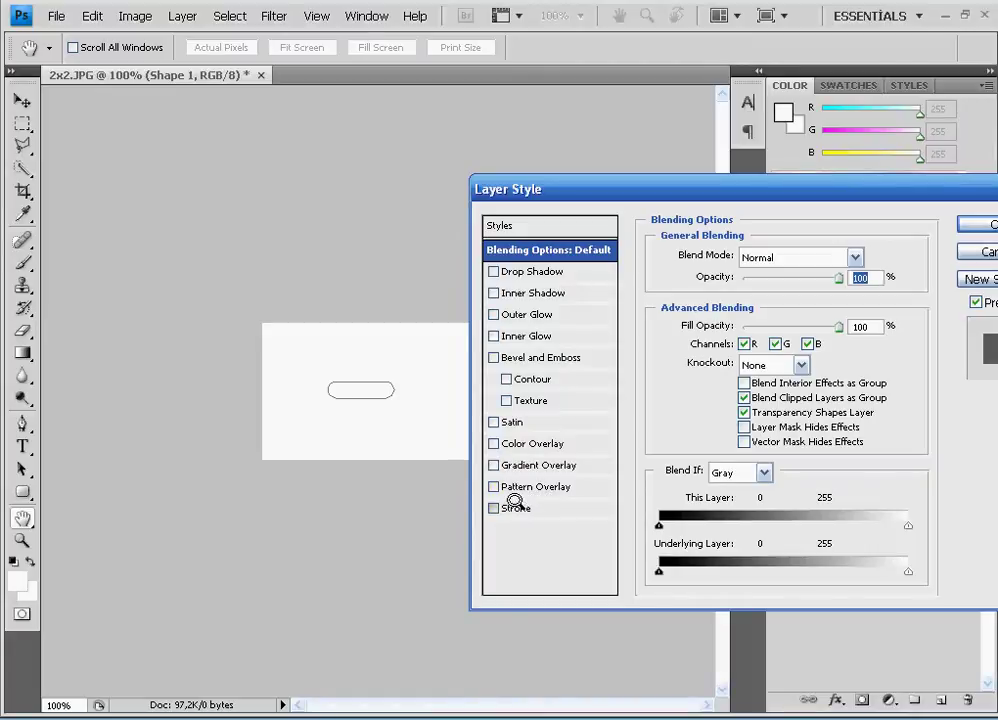
pyautogui.click(514, 505)
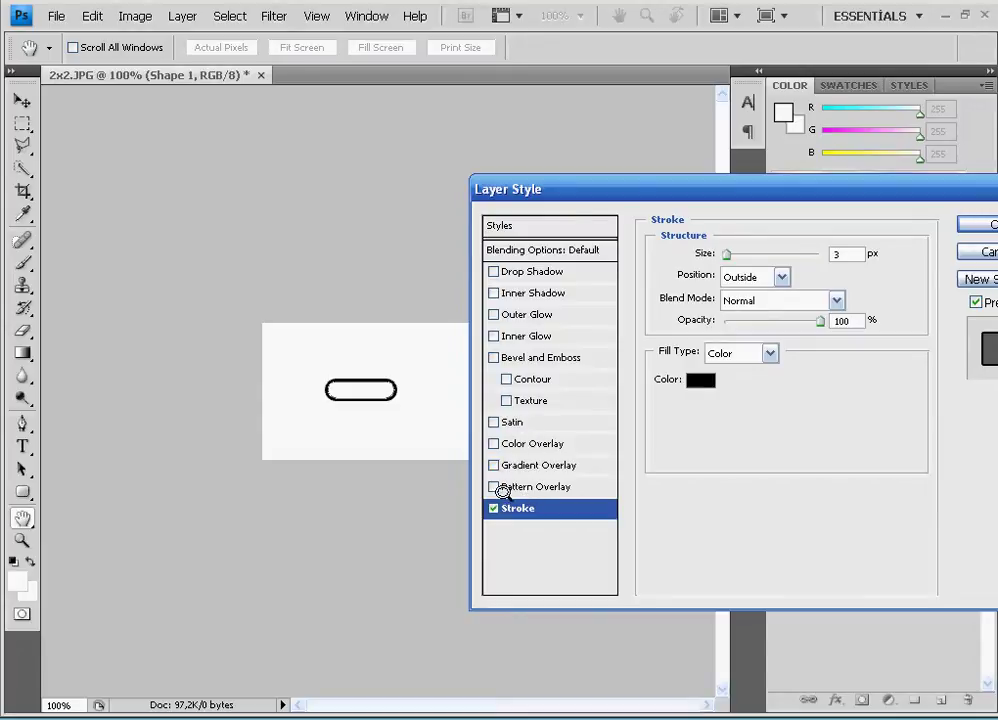
pyautogui.click(700, 380)
pyautogui.moveTo(866, 400); pyautogui.dragTo(862, 390)
pyautogui.moveTo(833, 352); pyautogui.dragTo(834, 323)
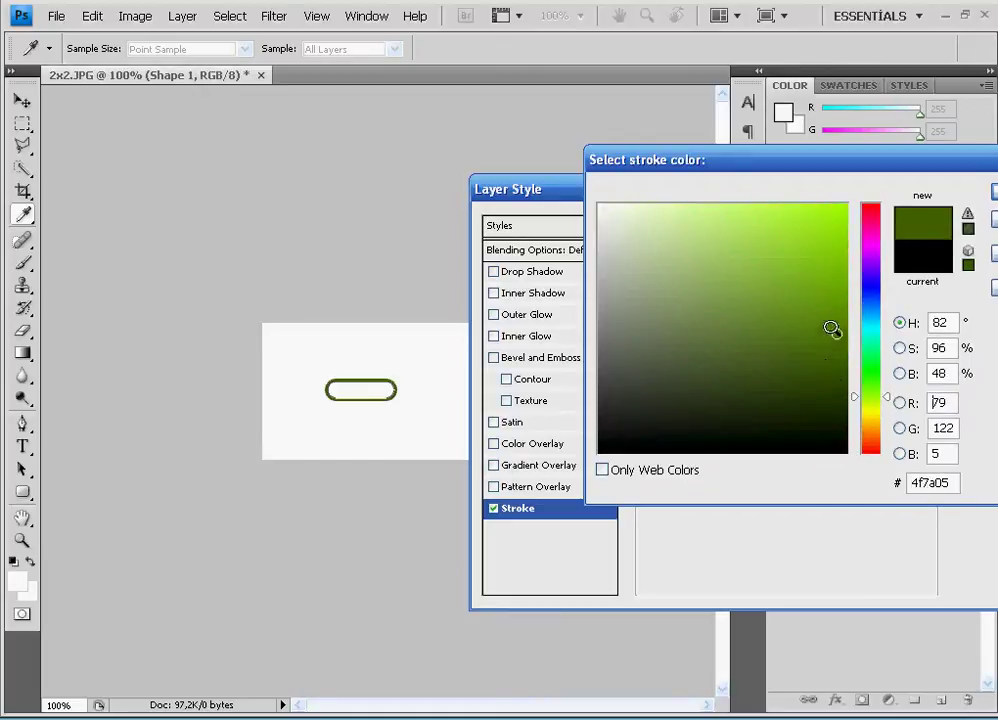
pyautogui.click(992, 207)
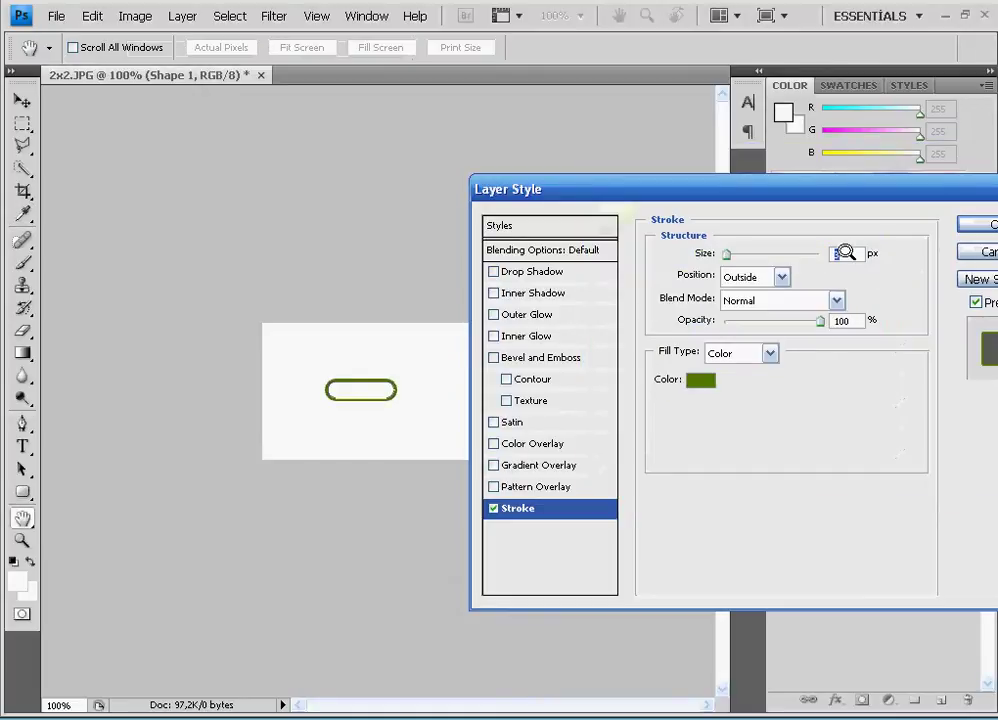
pyautogui.moveTo(724, 255)
pyautogui.mouseDown()
pyautogui.moveTo(760, 240)
pyautogui.moveTo(717, 245)
pyautogui.mouseUp()
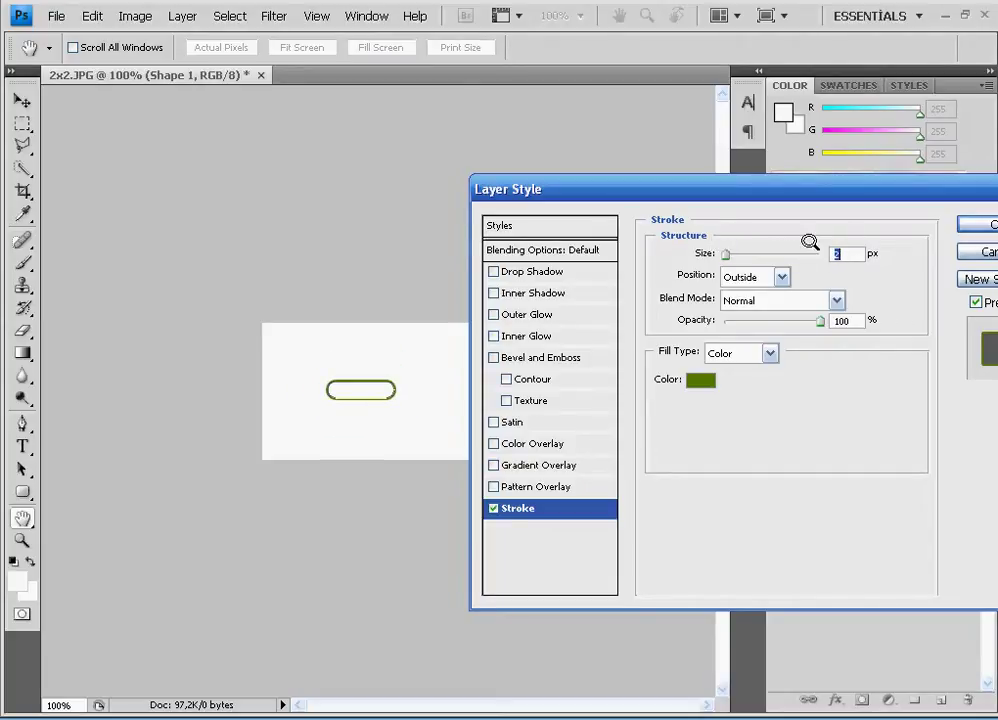
# Add a near-zero-opacity linear 90° gradient overlay, apply the style, and nudge the pill right.
pyautogui.click(511, 465)
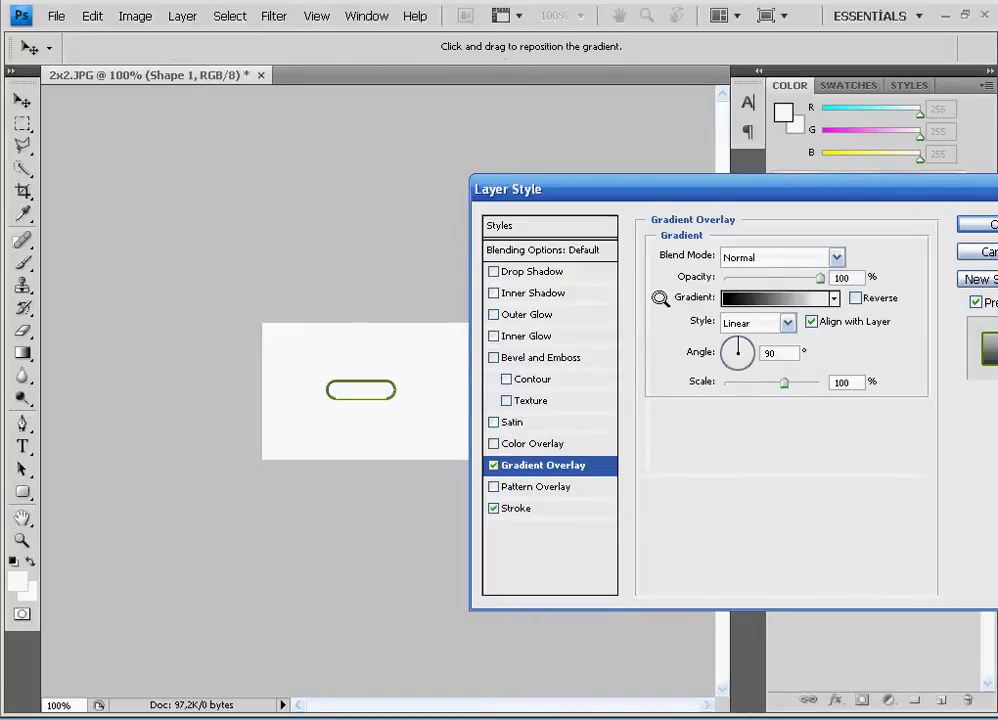
pyautogui.moveTo(740, 268); pyautogui.dragTo(716, 270)
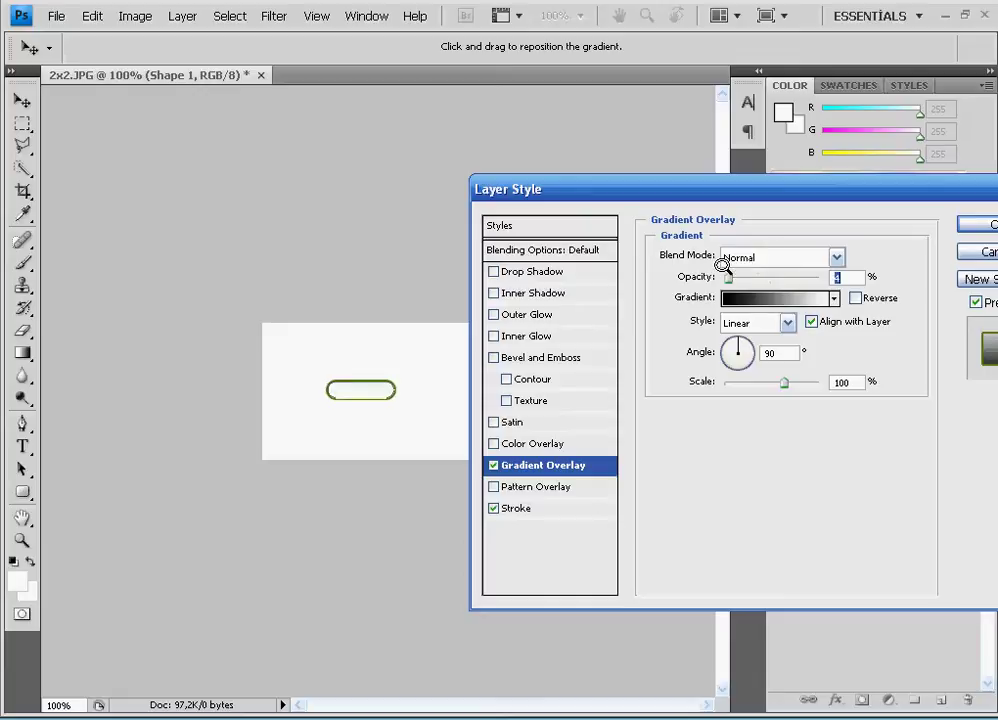
pyautogui.click(768, 297)
pyautogui.click(869, 56)
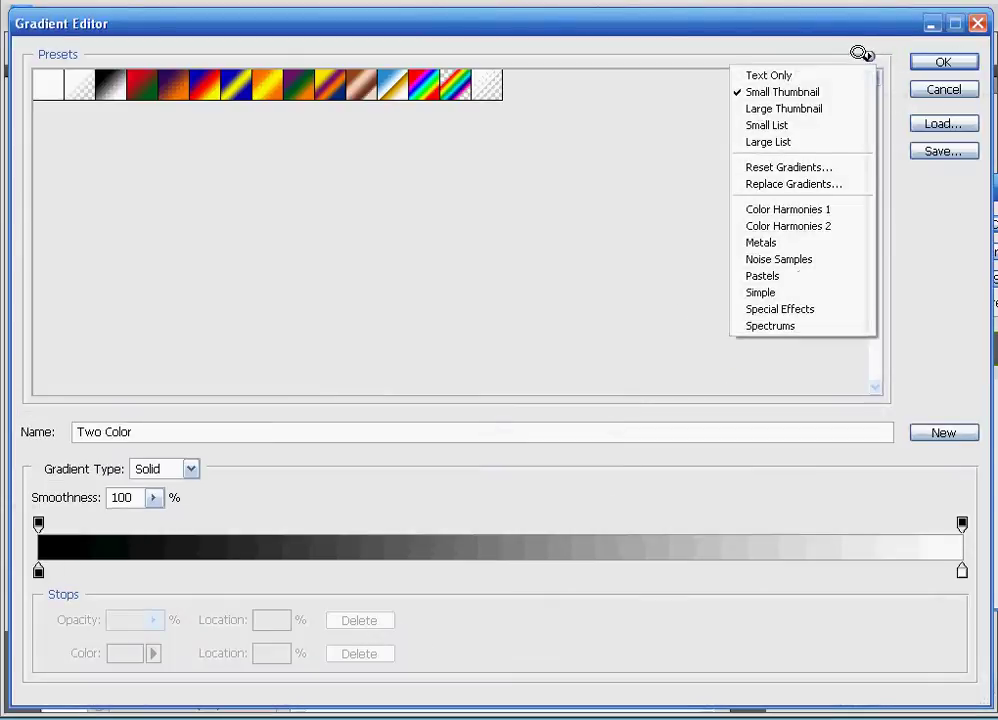
pyautogui.click(930, 215)
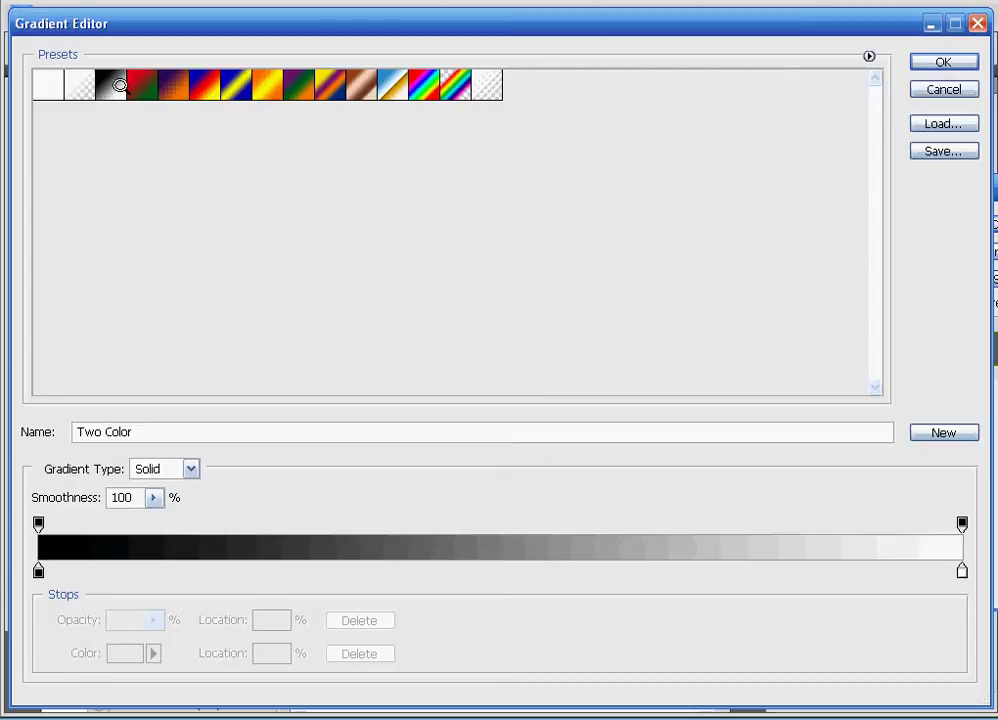
pyautogui.click(940, 62)
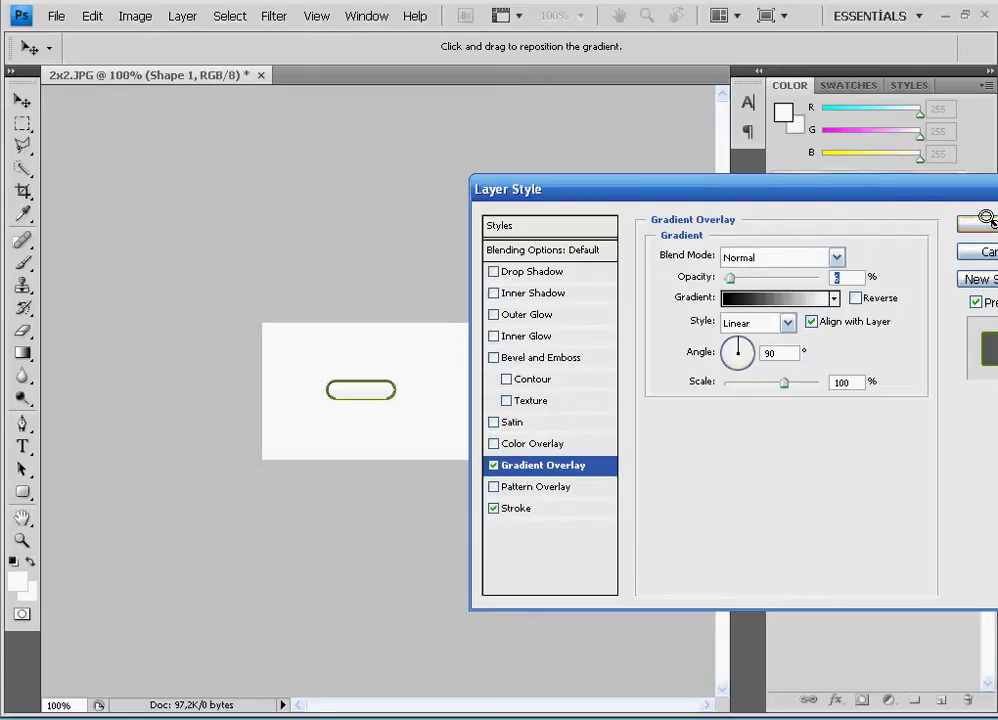
pyautogui.click(986, 218)
pyautogui.moveTo(352, 386)
pyautogui.mouseDown()
pyautogui.moveTo(370, 388)
pyautogui.moveTo(358, 389)
pyautogui.mouseUp()
# Zoom to 400% and draw a circle inside the pill's right end as Shape 2.
pyautogui.click(22, 538)
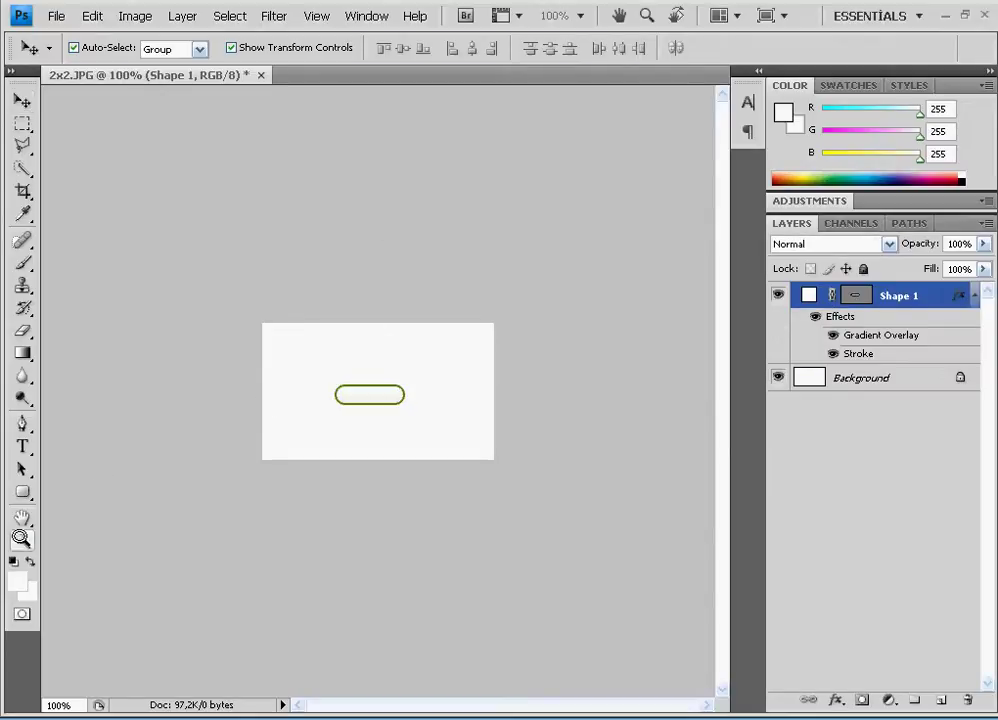
pyautogui.click(334, 359)
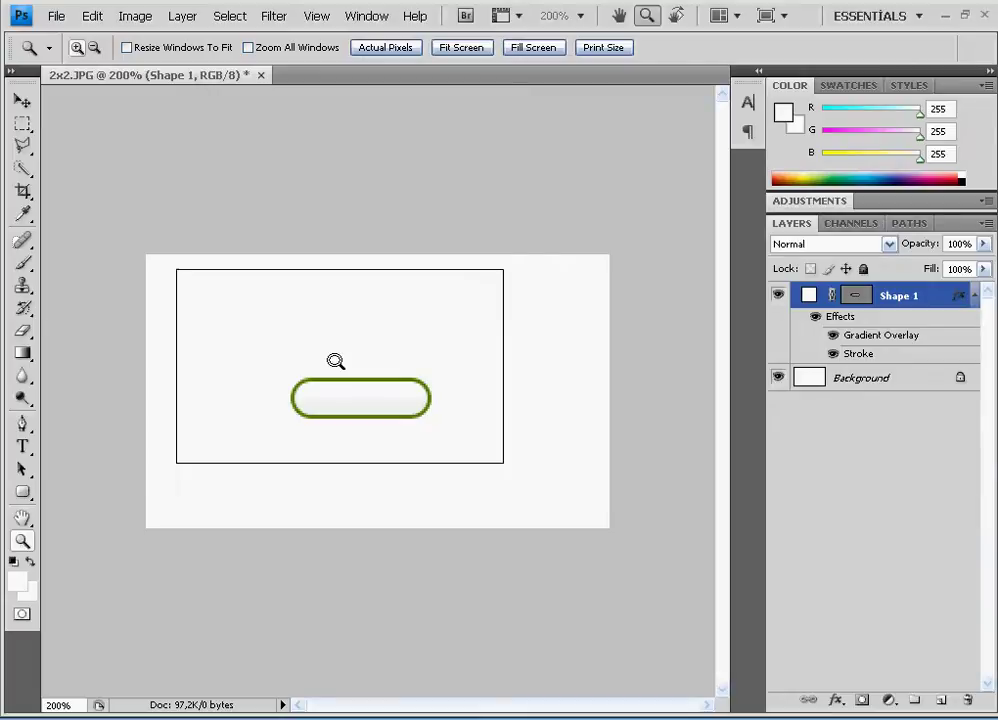
pyautogui.click(282, 407)
pyautogui.click(22, 491)
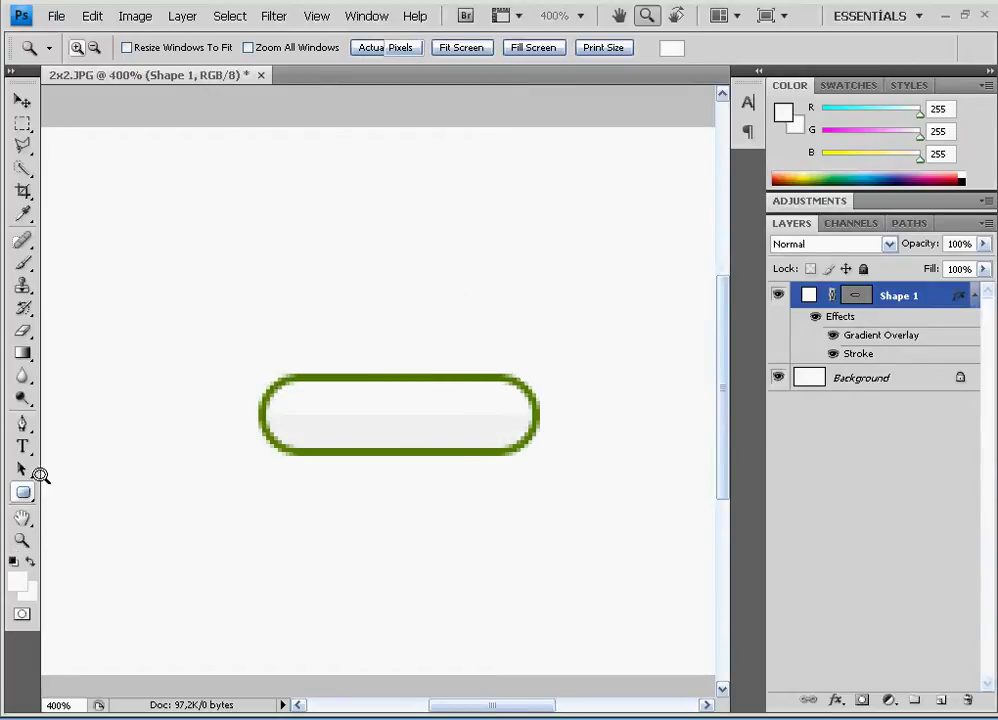
pyautogui.moveTo(459, 375); pyautogui.dragTo(527, 440)
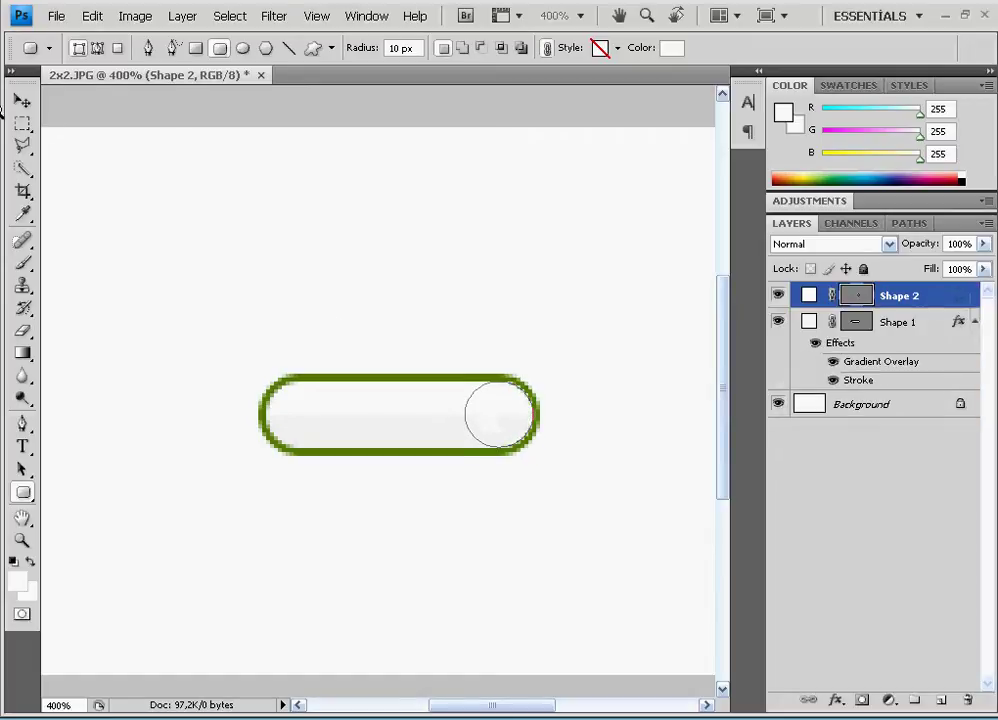
# Fill the Shape 2 circle bright green 29c010 and draw a rectangle over its left half.
pyautogui.click(22, 101)
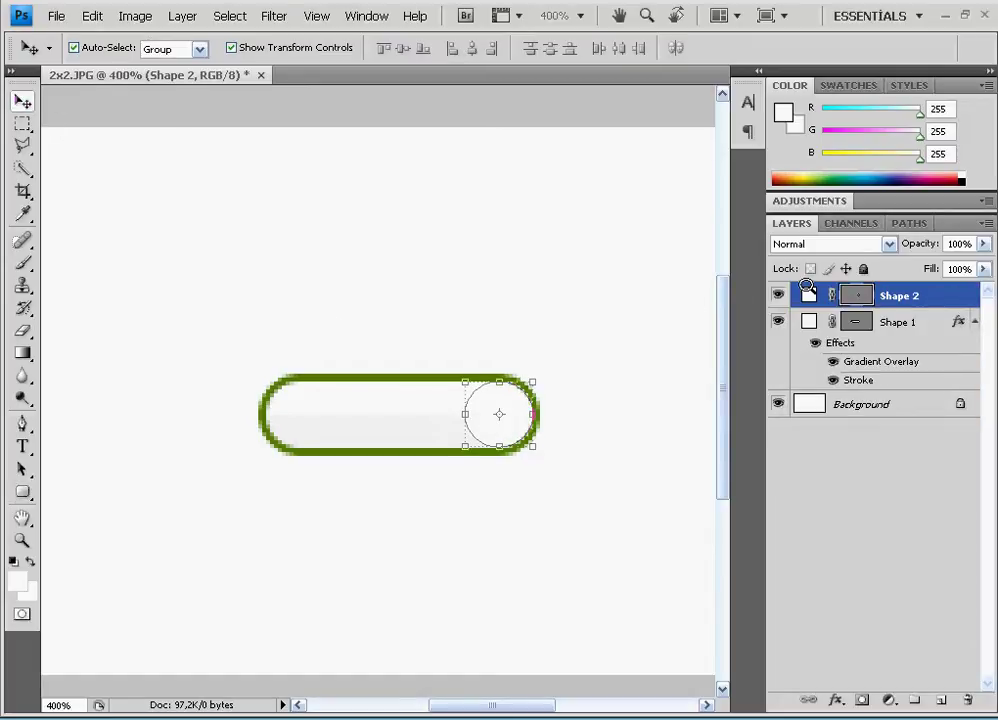
pyautogui.doubleClick(807, 292)
pyautogui.moveTo(802, 279)
pyautogui.mouseDown()
pyautogui.moveTo(764, 216)
pyautogui.moveTo(680, 205)
pyautogui.moveTo(653, 185)
pyautogui.mouseUp()
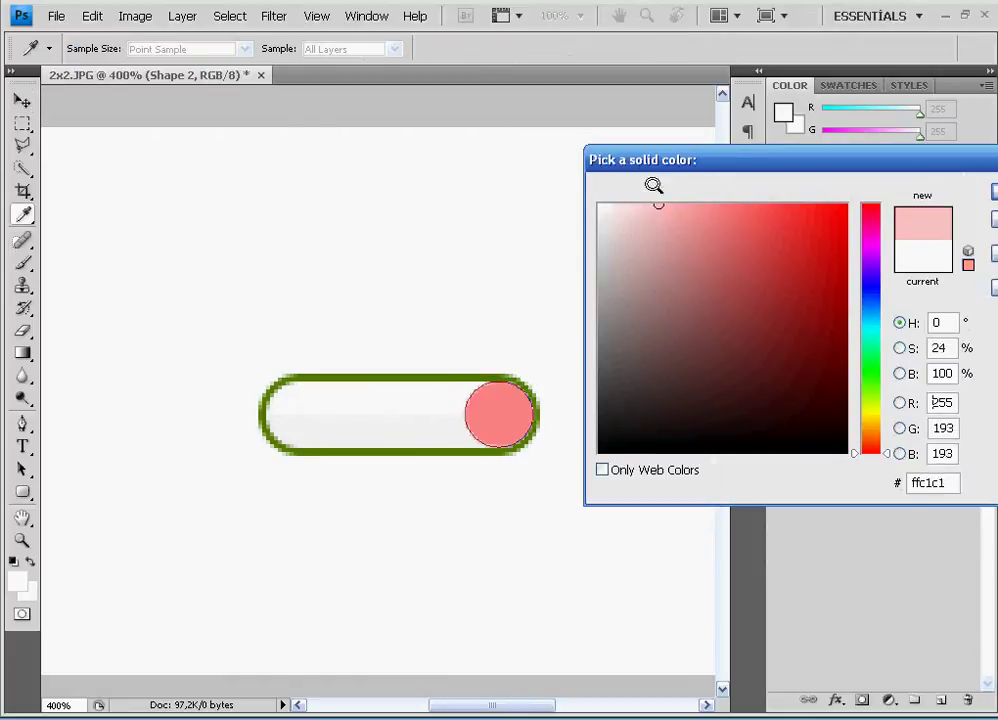
pyautogui.moveTo(869, 390)
pyautogui.mouseDown()
pyautogui.moveTo(850, 347)
pyautogui.moveTo(863, 430)
pyautogui.moveTo(867, 328)
pyautogui.moveTo(867, 368)
pyautogui.mouseUp()
pyautogui.moveTo(820, 245)
pyautogui.mouseDown()
pyautogui.moveTo(828, 203)
pyautogui.moveTo(818, 258)
pyautogui.moveTo(827, 265)
pyautogui.mouseUp()
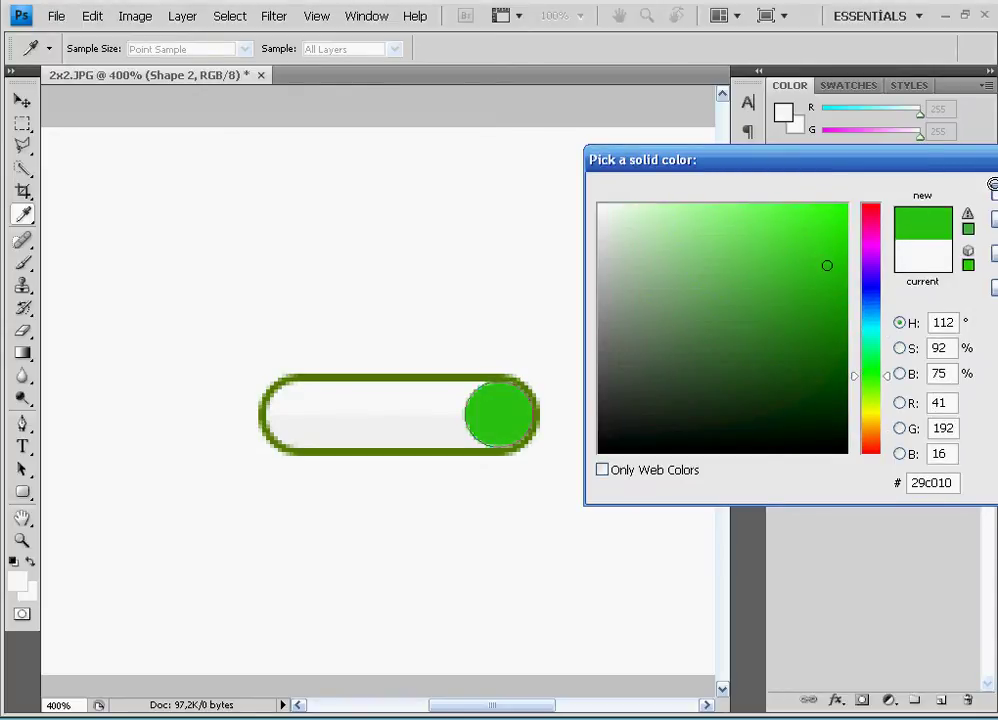
pyautogui.press('Return')
pyautogui.moveTo(22, 491); pyautogui.dragTo(102, 488)
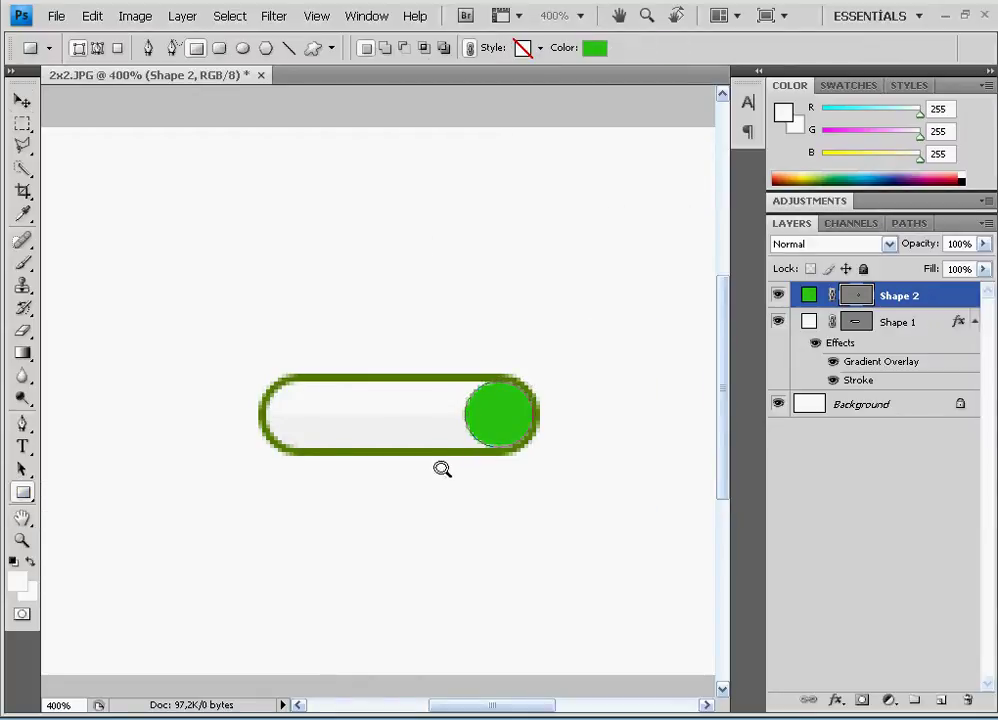
pyautogui.moveTo(494, 447); pyautogui.dragTo(460, 377)
# Nudge the pill, then narrow the green circle-and-rectangle end cap to 87.5% width.
pyautogui.press('v')
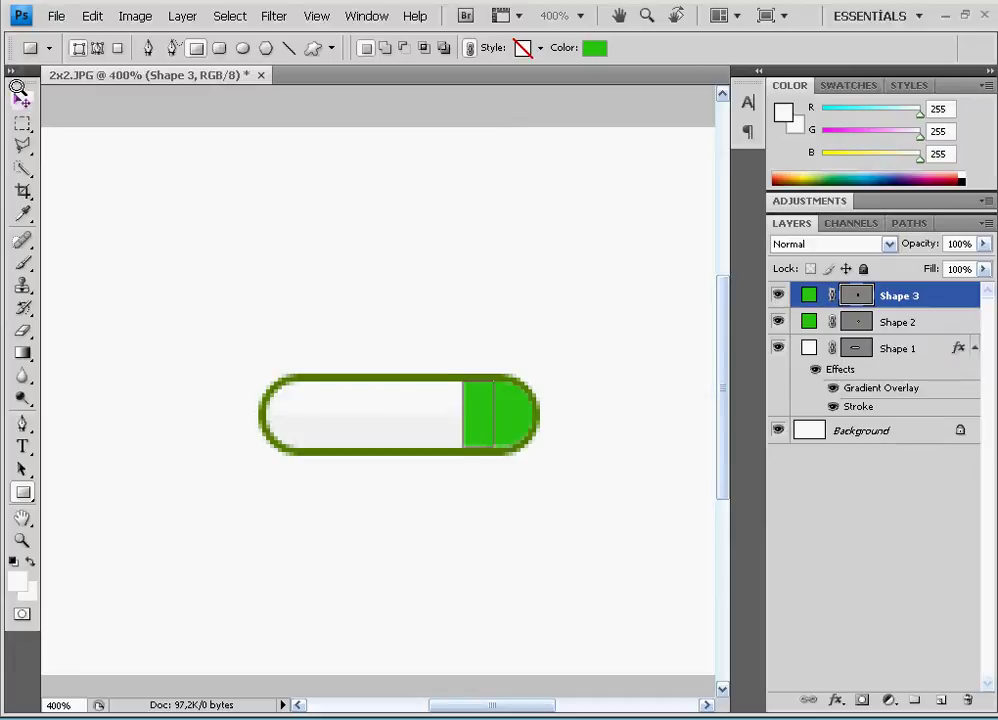
pyautogui.moveTo(421, 414)
pyautogui.mouseDown()
pyautogui.moveTo(432, 410)
pyautogui.moveTo(418, 410)
pyautogui.mouseUp()
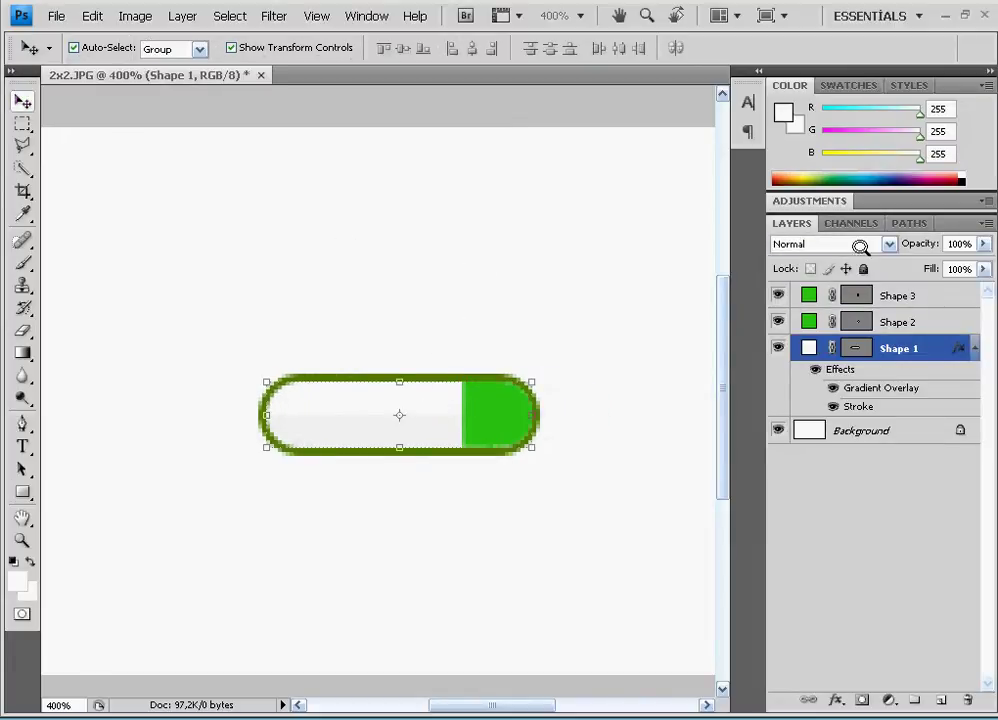
pyautogui.keyDown('shift'); pyautogui.click(474, 401); pyautogui.keyUp('shift')
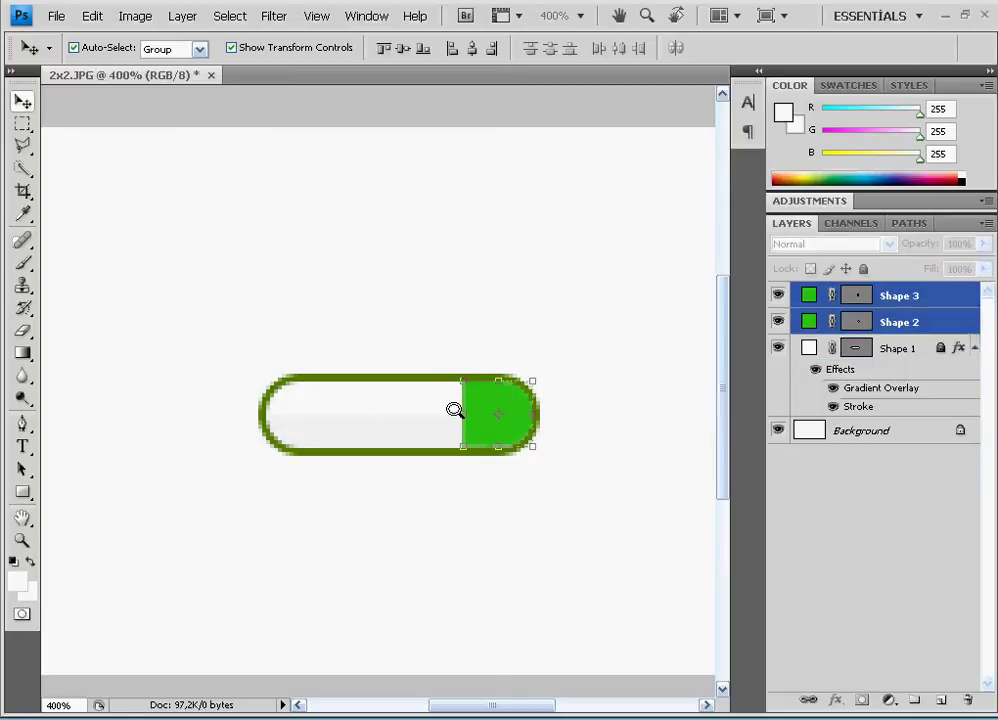
pyautogui.hotkey('ctrl', 't')
pyautogui.moveTo(462, 409); pyautogui.dragTo(465, 409)
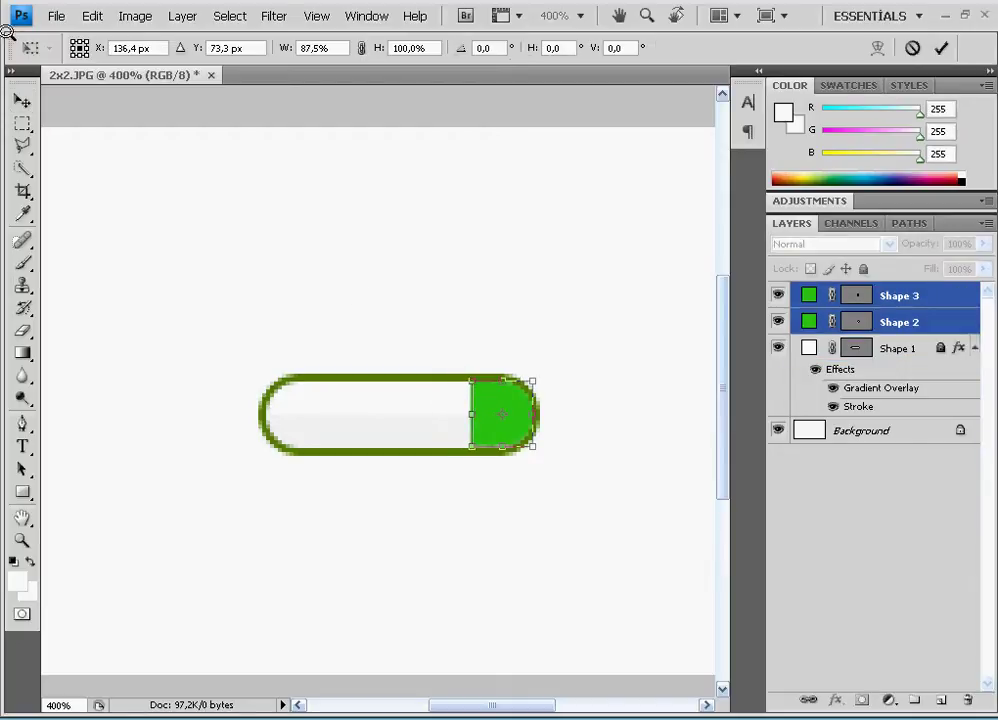
pyautogui.click(20, 103)
pyautogui.click(370, 292)
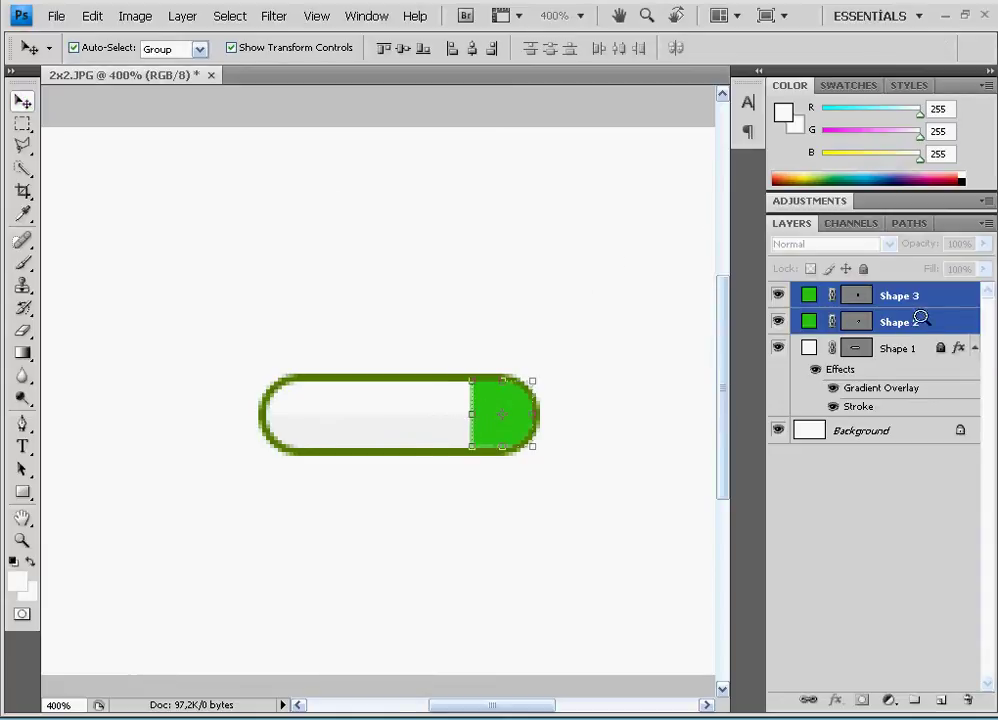
pyautogui.rightClick(862, 319)
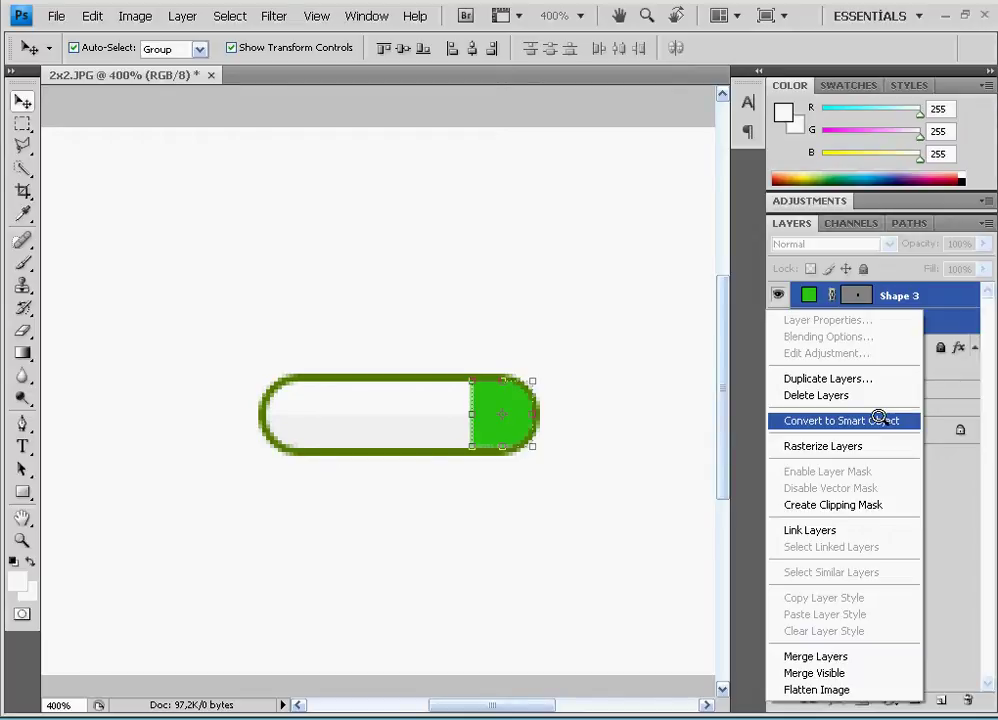
# Convert both green shapes into one Shape 3 smart object, undoing an accidental move.
pyautogui.click(878, 420)
pyautogui.moveTo(433, 361); pyautogui.dragTo(500, 413)
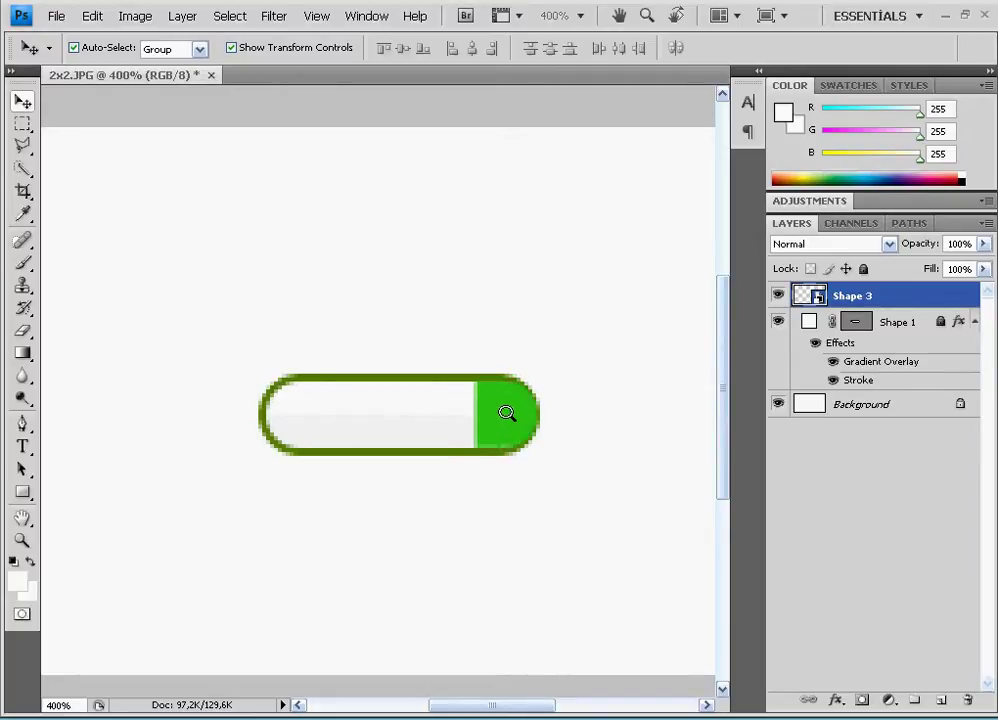
pyautogui.click(400, 404)
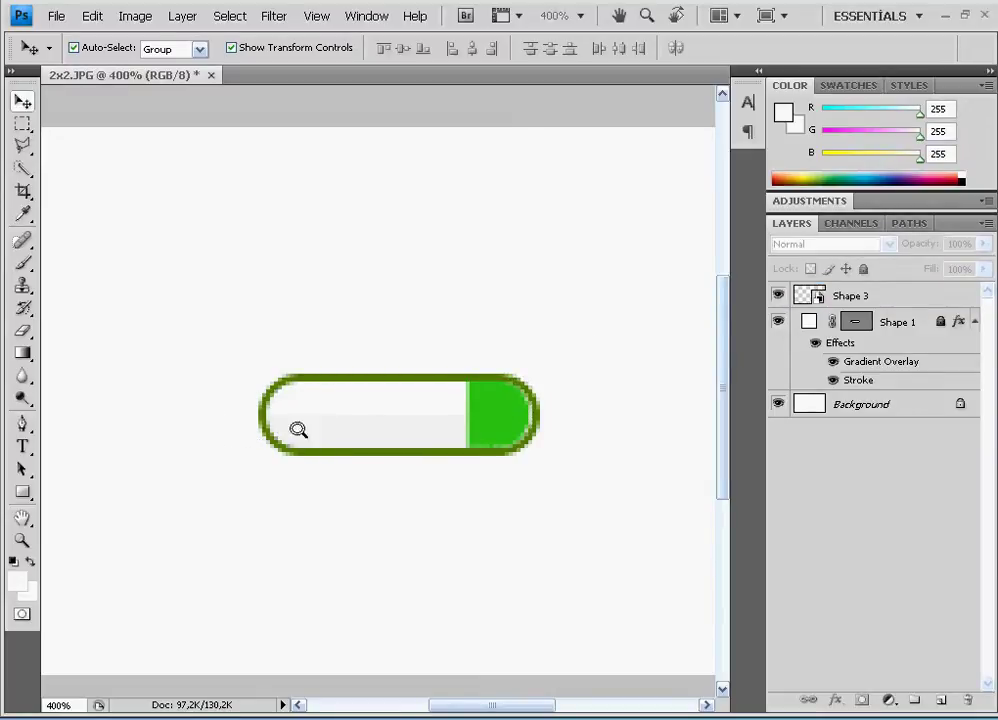
pyautogui.click(91, 16)
pyautogui.click(75, 33)
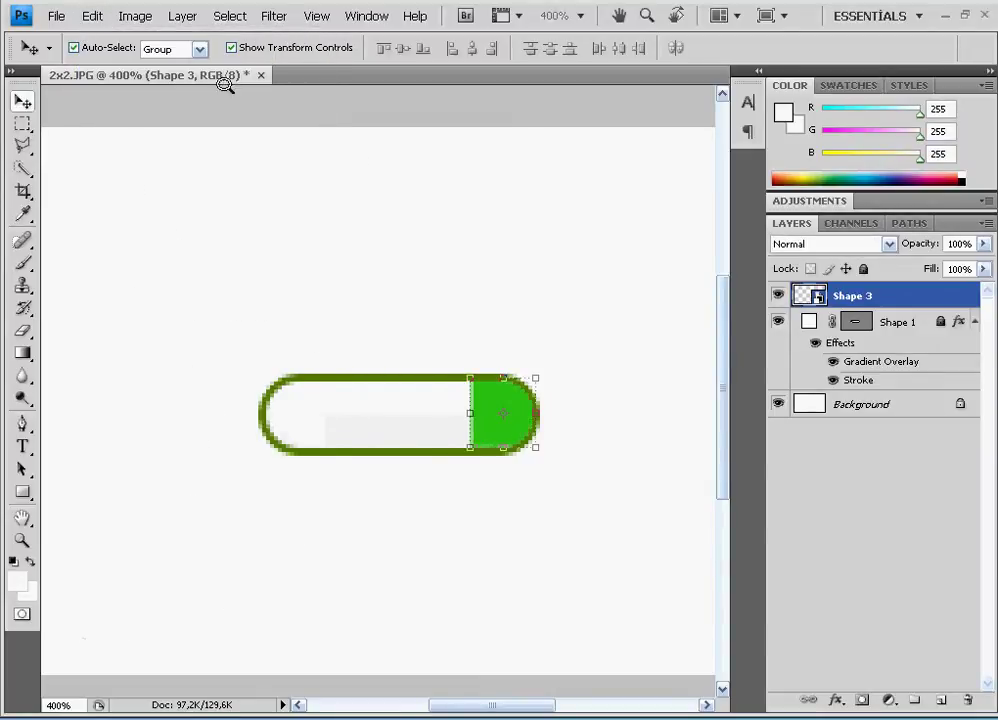
# Add a low-opacity gradient overlay to the Shape 3 green end cap.
pyautogui.doubleClick(942, 283)
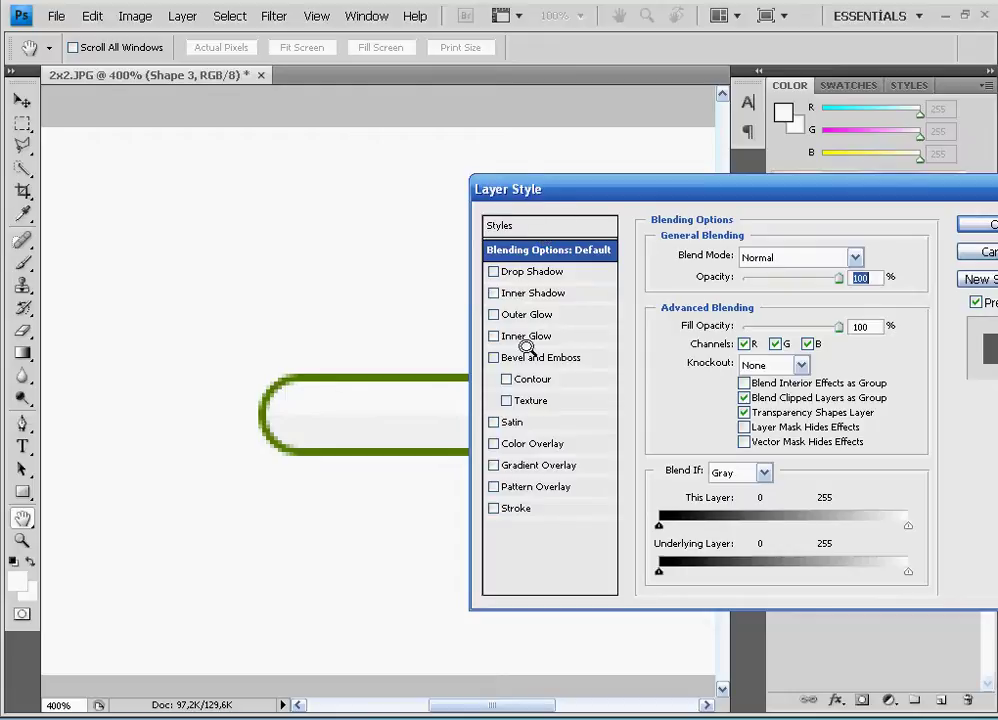
pyautogui.moveTo(731, 180); pyautogui.dragTo(916, 175)
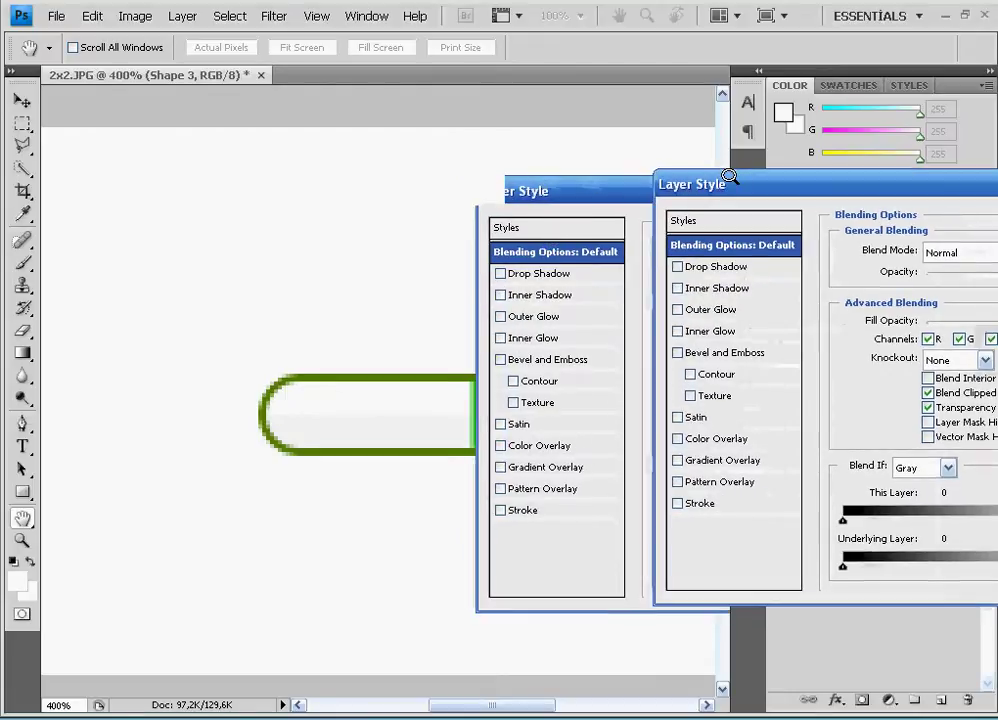
pyautogui.click(708, 459)
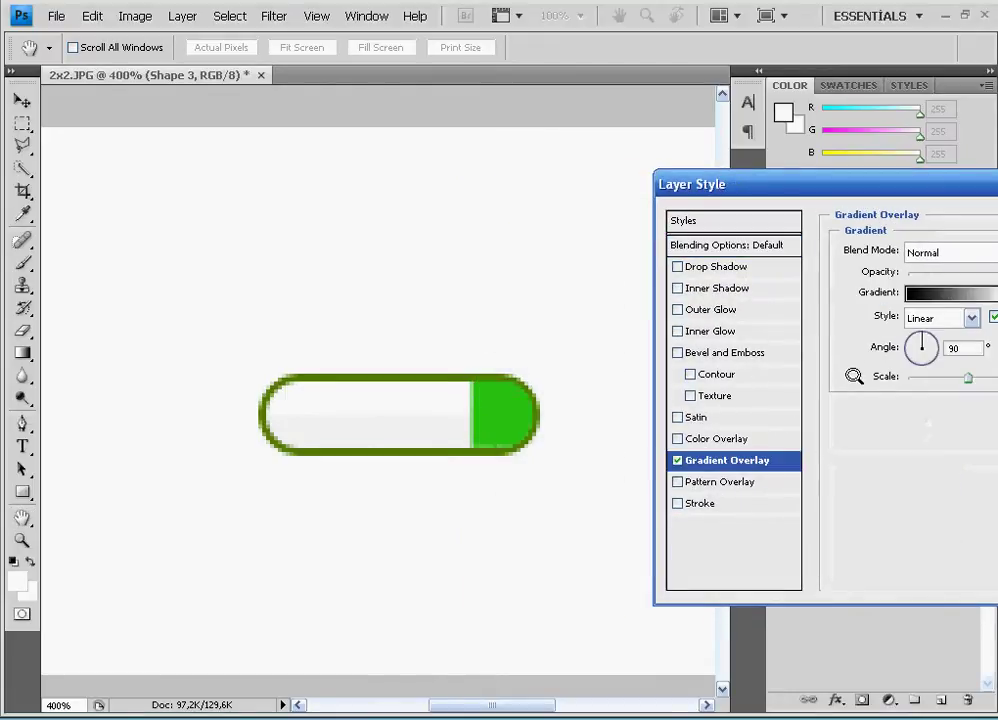
pyautogui.click(915, 273)
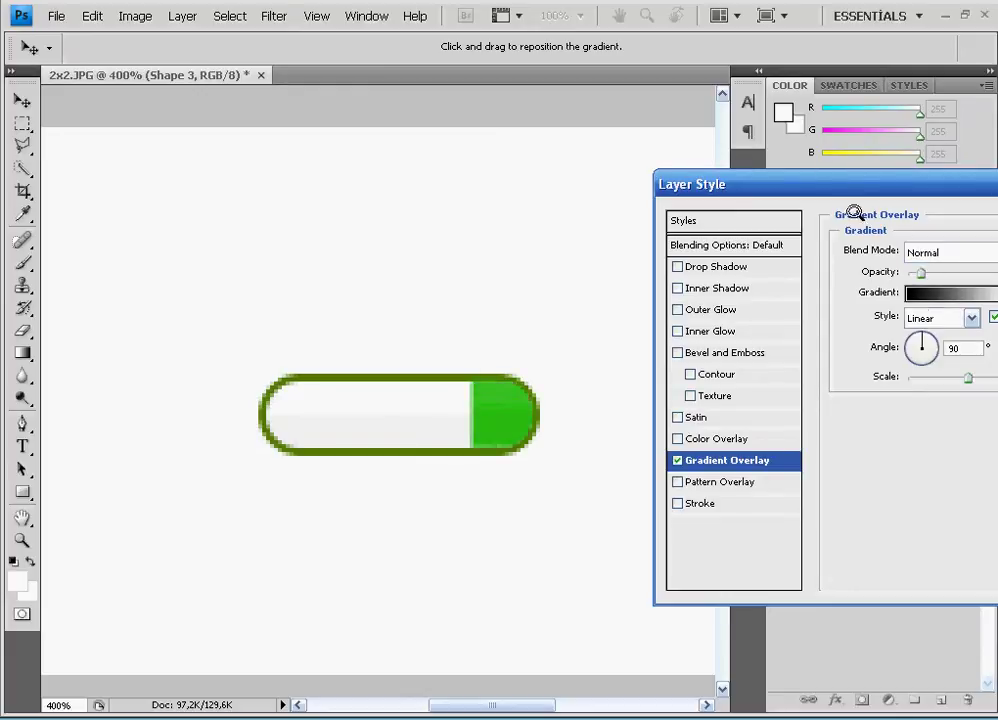
pyautogui.moveTo(858, 187); pyautogui.dragTo(785, 192)
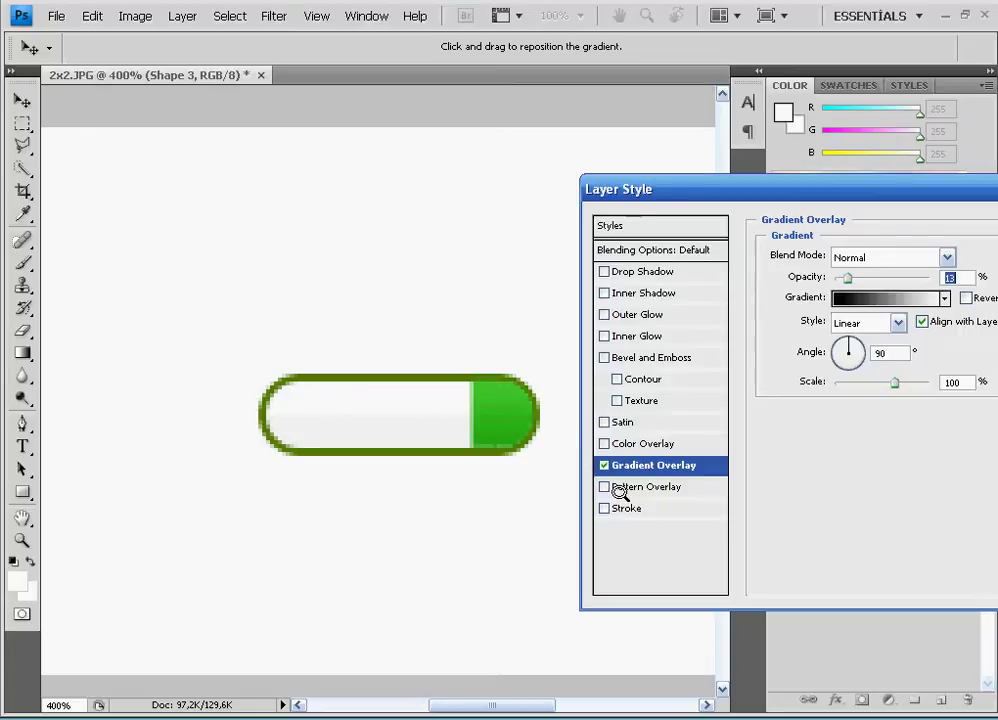
# Add a drop shadow with 34% opacity and 0 px distance to the end cap.
pyautogui.click(625, 289)
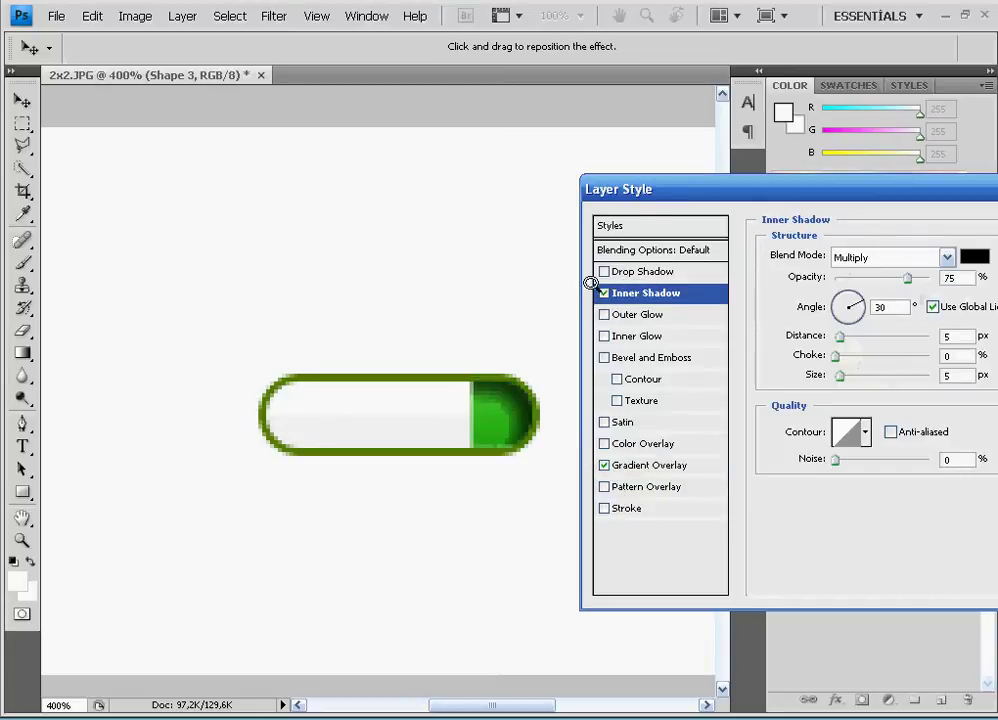
pyautogui.click(604, 267)
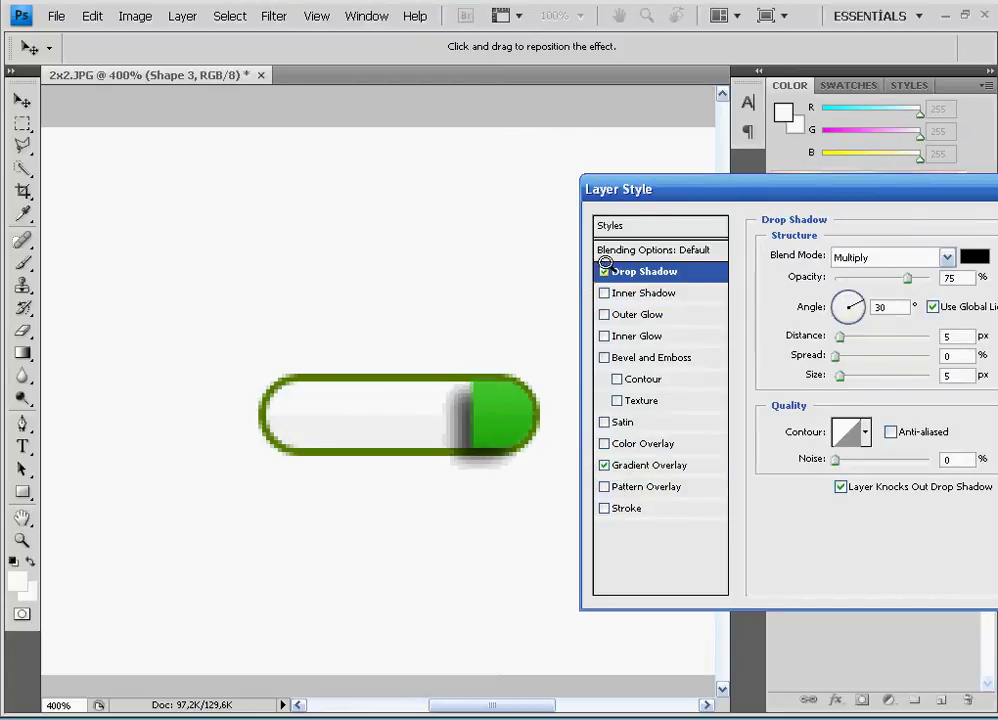
pyautogui.moveTo(905, 277); pyautogui.dragTo(867, 277)
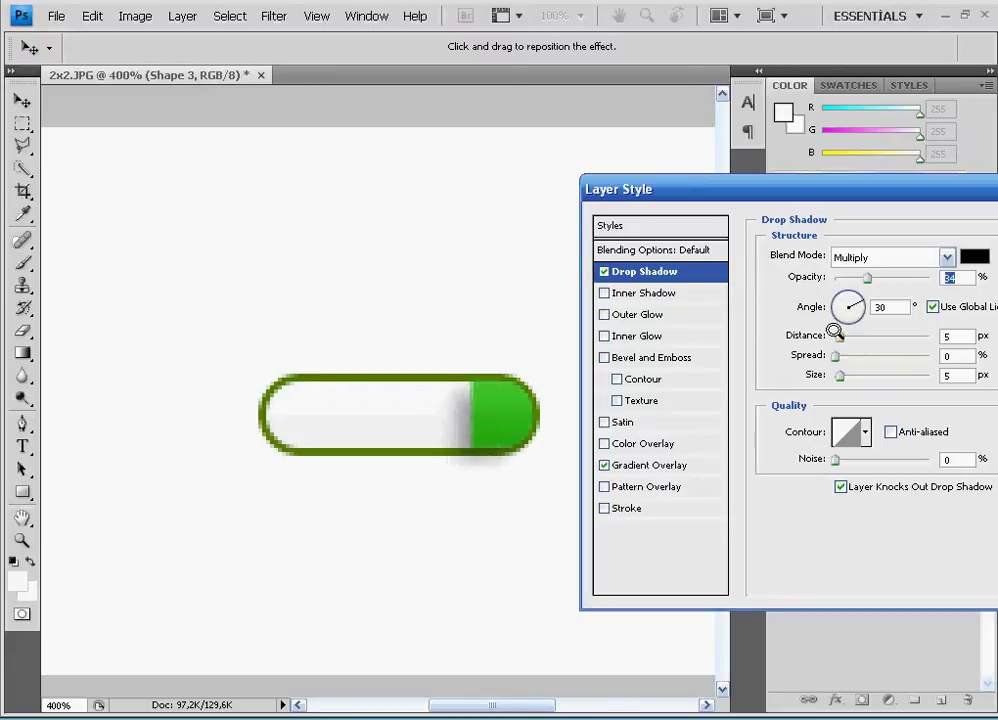
pyautogui.moveTo(834, 335); pyautogui.dragTo(807, 331)
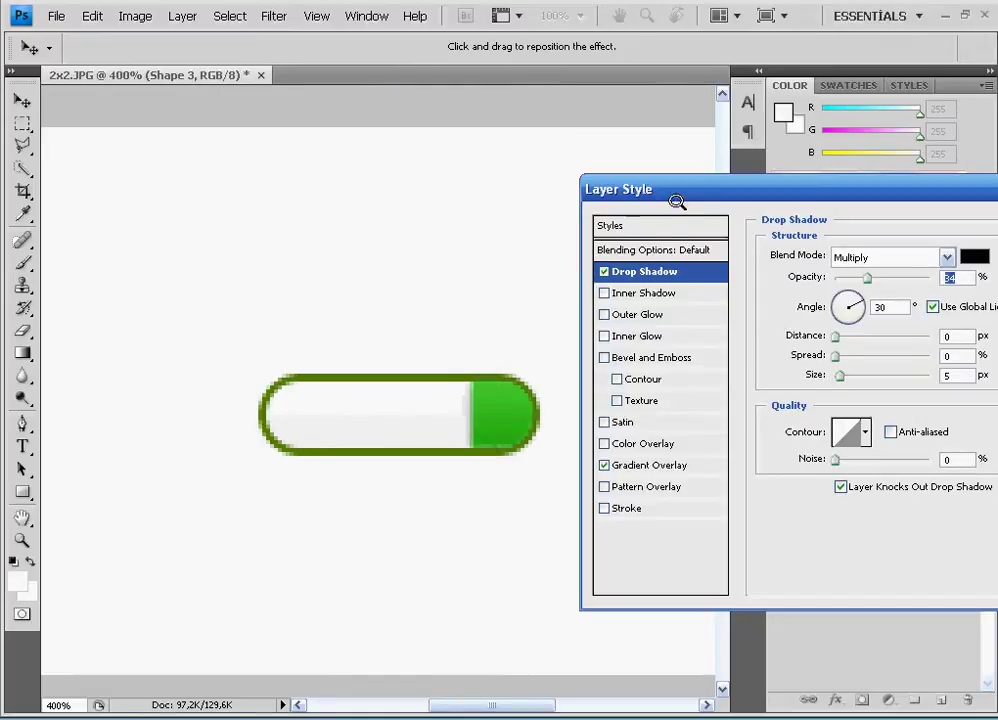
pyautogui.moveTo(677, 201); pyautogui.dragTo(617, 209)
# Confirm the layer styles, then load the Web custom shape set and pick the house shape.
pyautogui.press('Return')
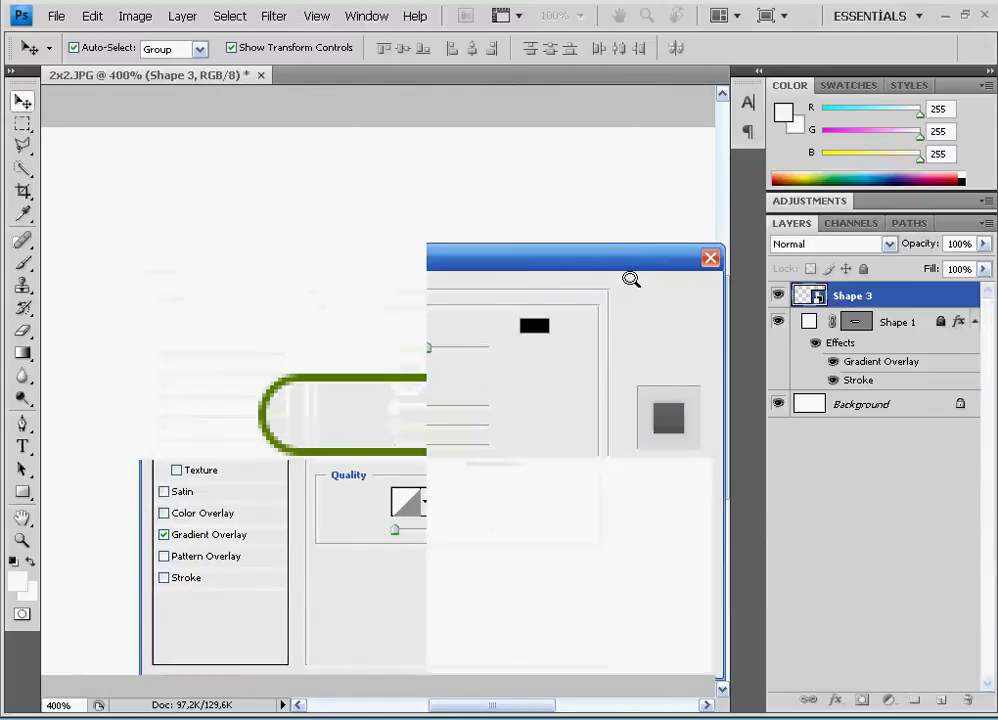
pyautogui.click(258, 457)
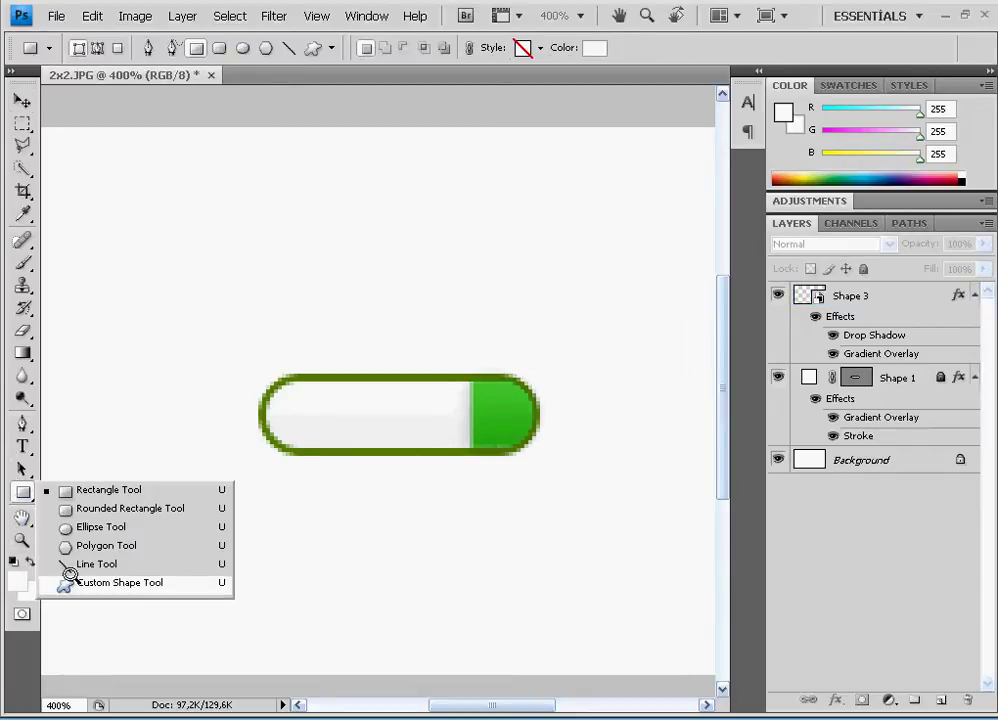
pyautogui.moveTo(22, 492); pyautogui.dragTo(67, 584)
pyautogui.click(386, 47)
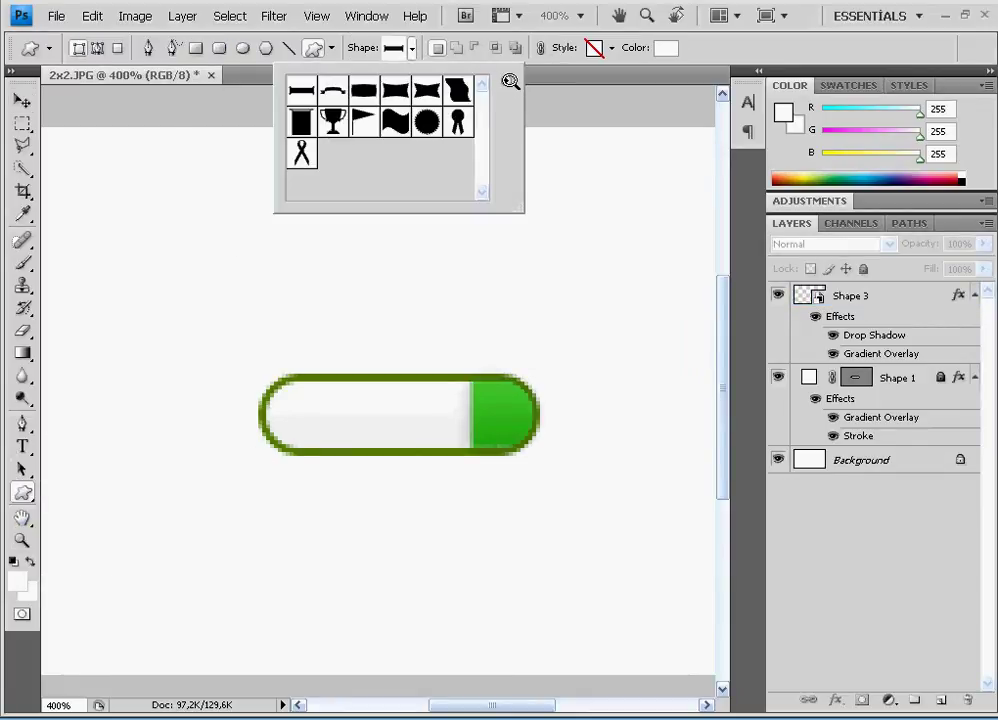
pyautogui.click(508, 80)
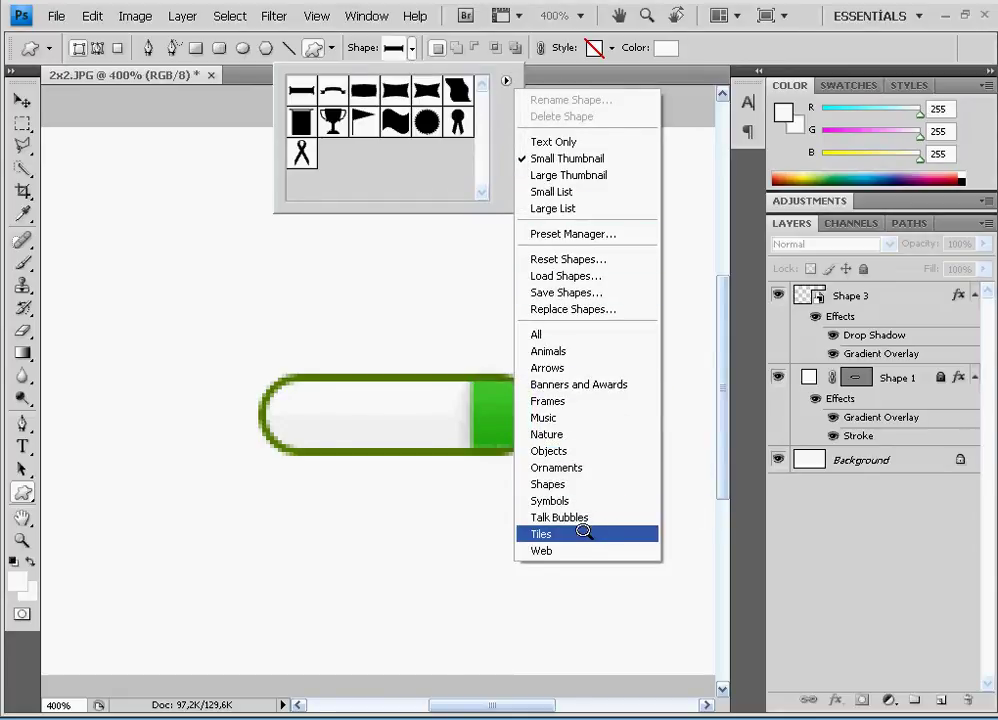
pyautogui.click(555, 550)
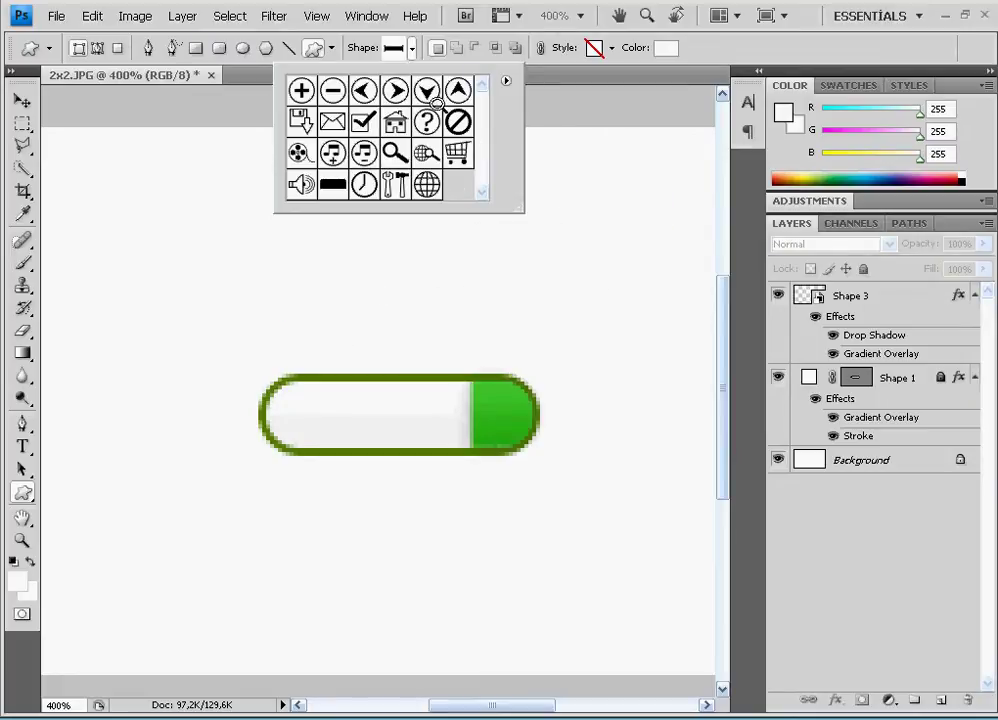
pyautogui.click(392, 113)
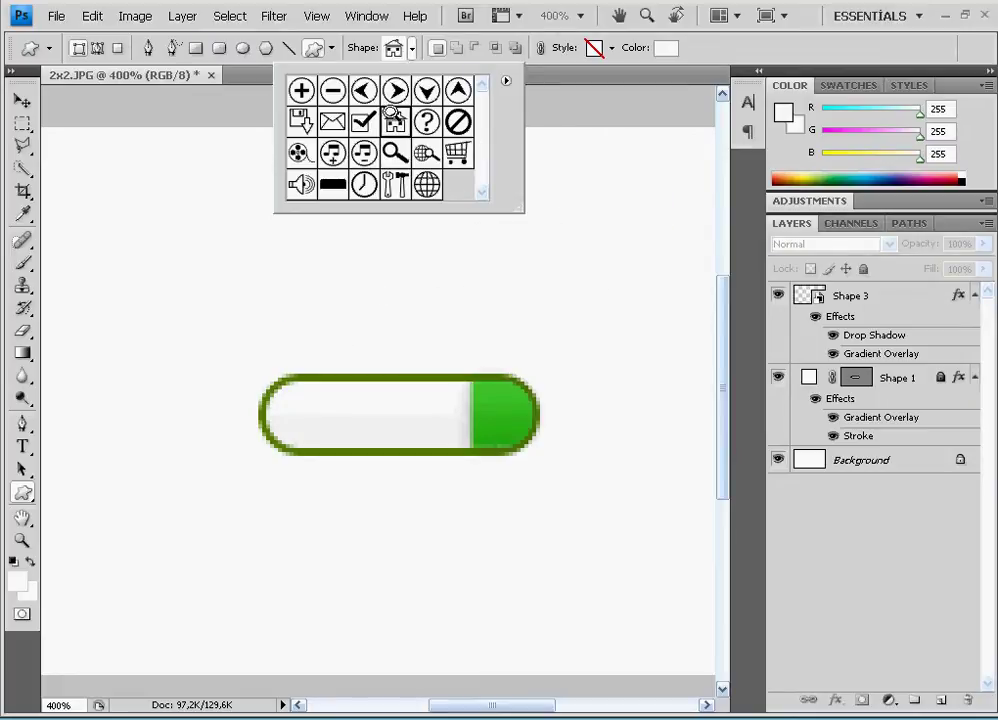
pyautogui.click(475, 385)
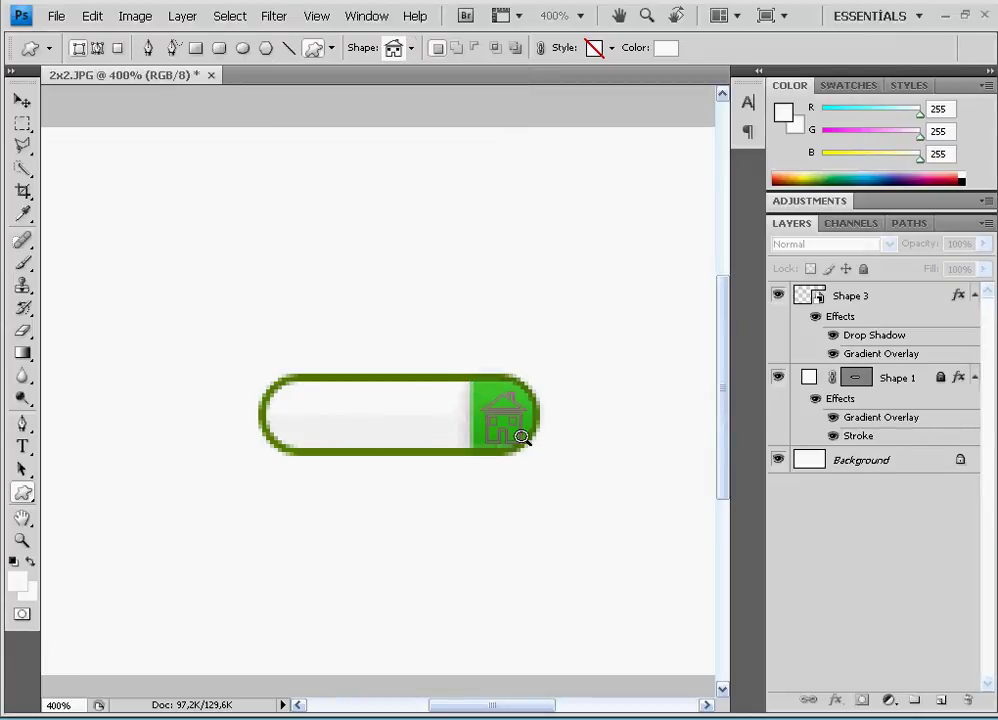
# Draw a white house icon on the green end cap and shrink it to fit inside.
pyautogui.moveTo(483, 390)
pyautogui.mouseDown()
pyautogui.moveTo(525, 447)
pyautogui.moveTo(494, 403)
pyautogui.moveTo(502, 408)
pyautogui.mouseUp()
pyautogui.press('v')
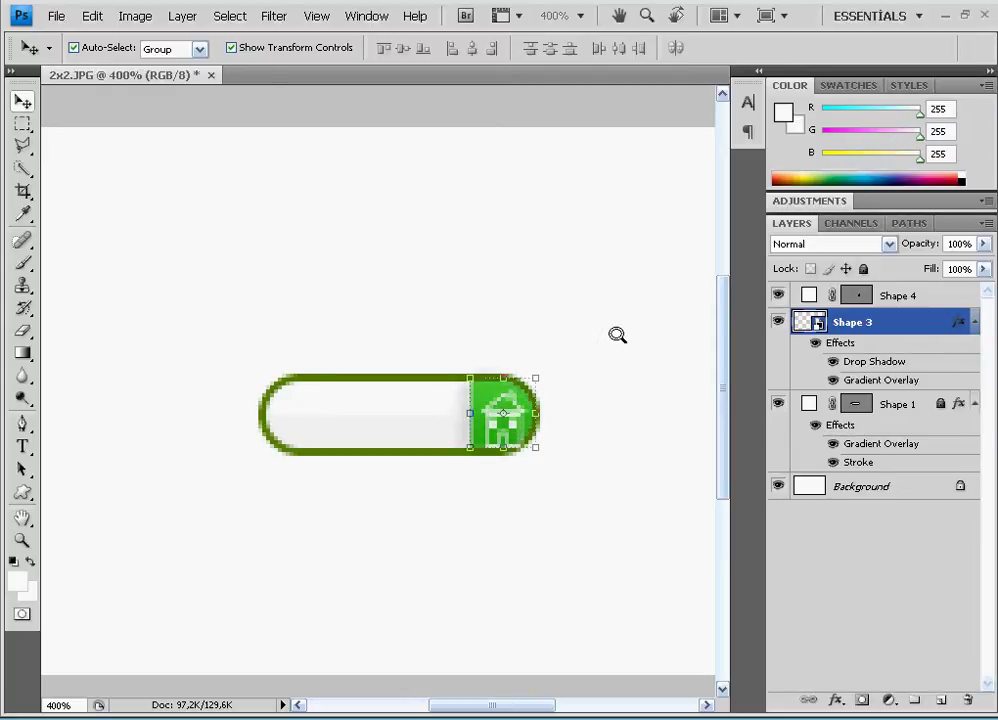
pyautogui.click(506, 410)
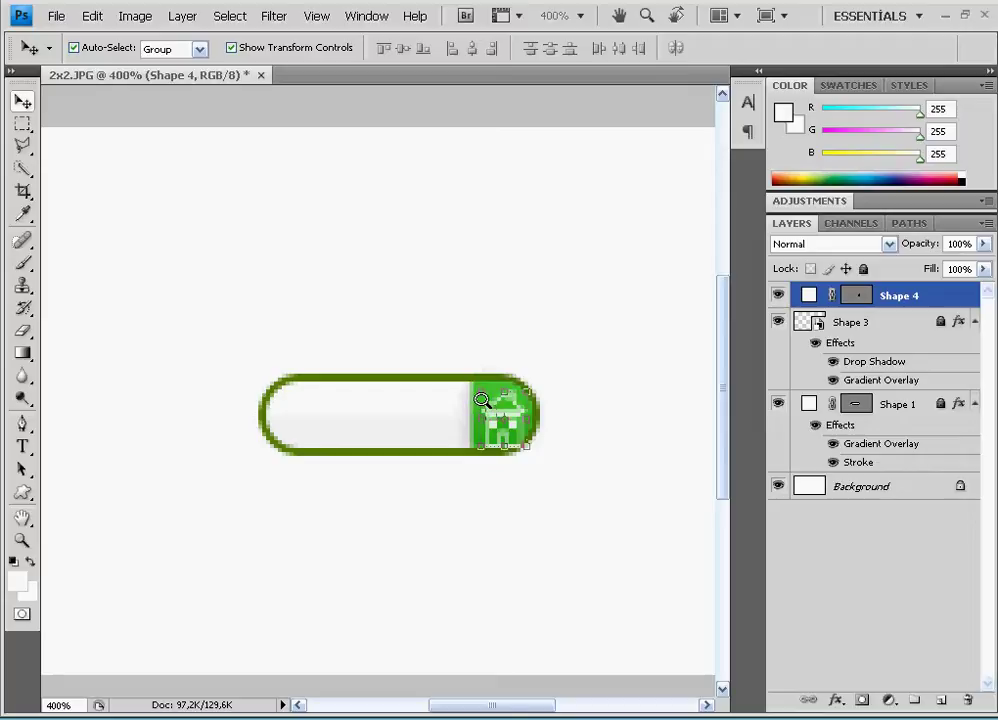
pyautogui.hotkey('ctrl', 't')
pyautogui.moveTo(472, 383); pyautogui.dragTo(467, 379)
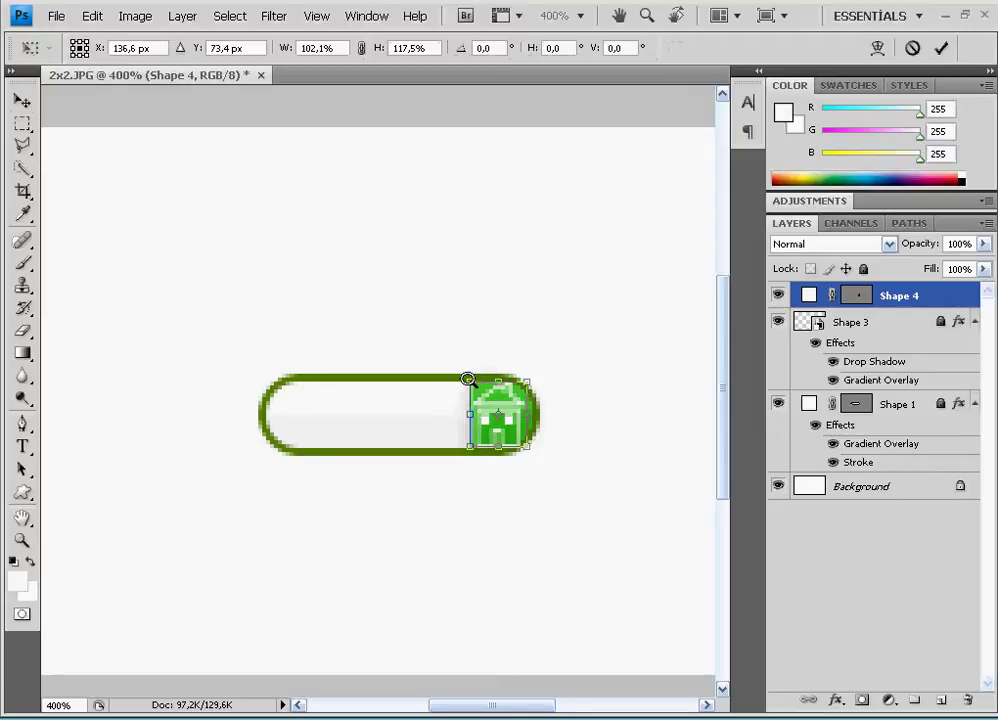
pyautogui.moveTo(509, 430)
pyautogui.mouseDown()
pyautogui.moveTo(517, 435)
pyautogui.moveTo(505, 423)
pyautogui.mouseUp()
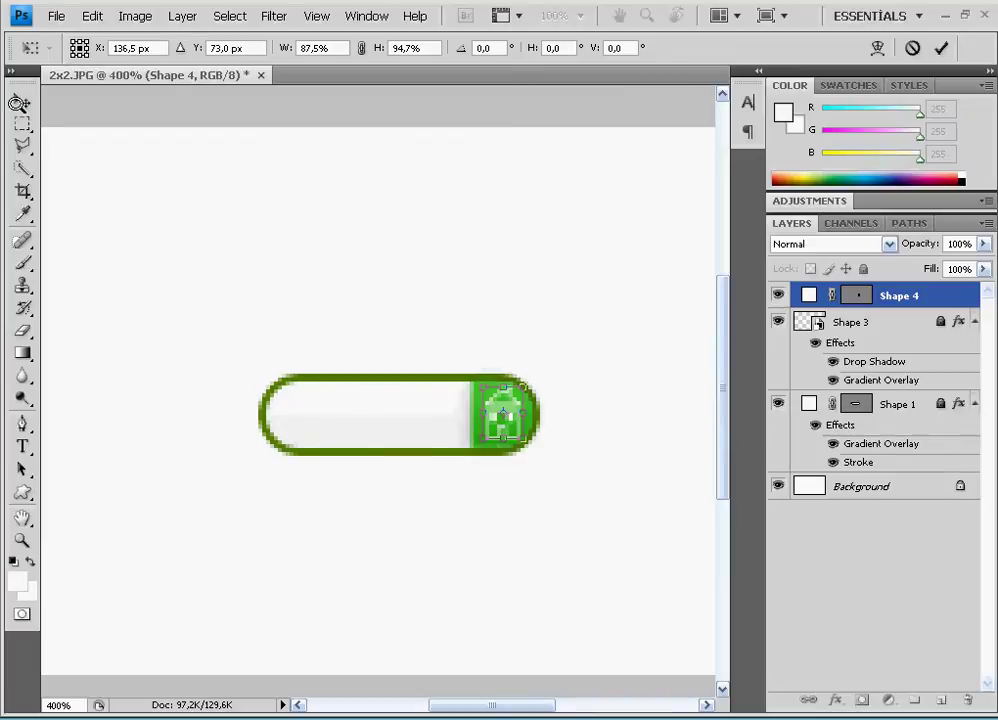
pyautogui.click(19, 103)
pyautogui.click(401, 292)
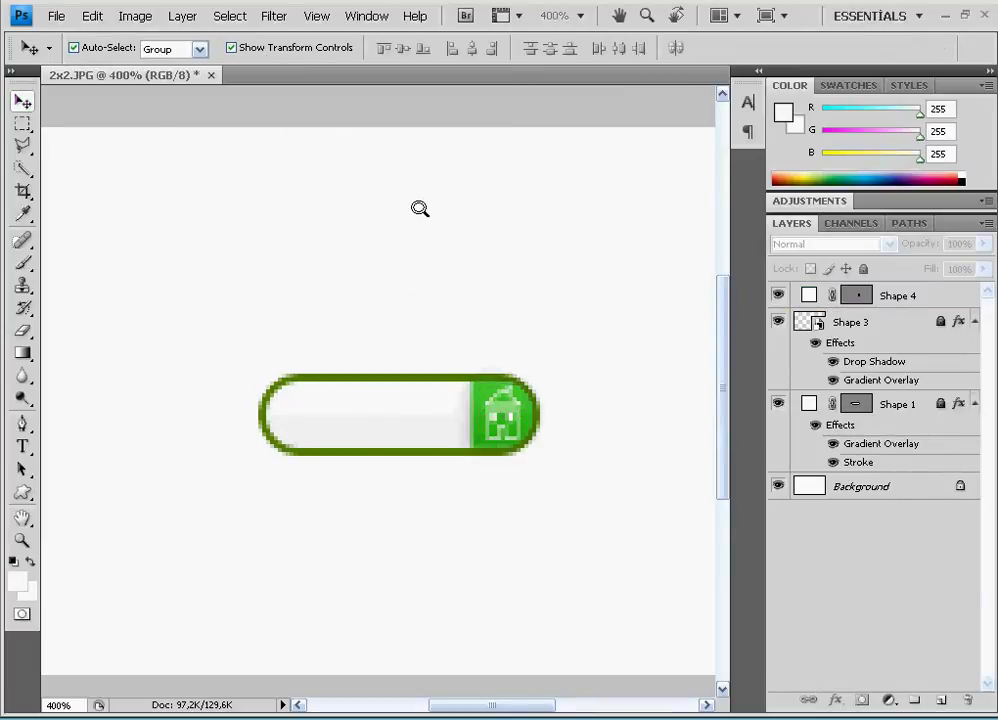
# Start a text line inside the green pill with black as the text colour.
pyautogui.click(22, 446)
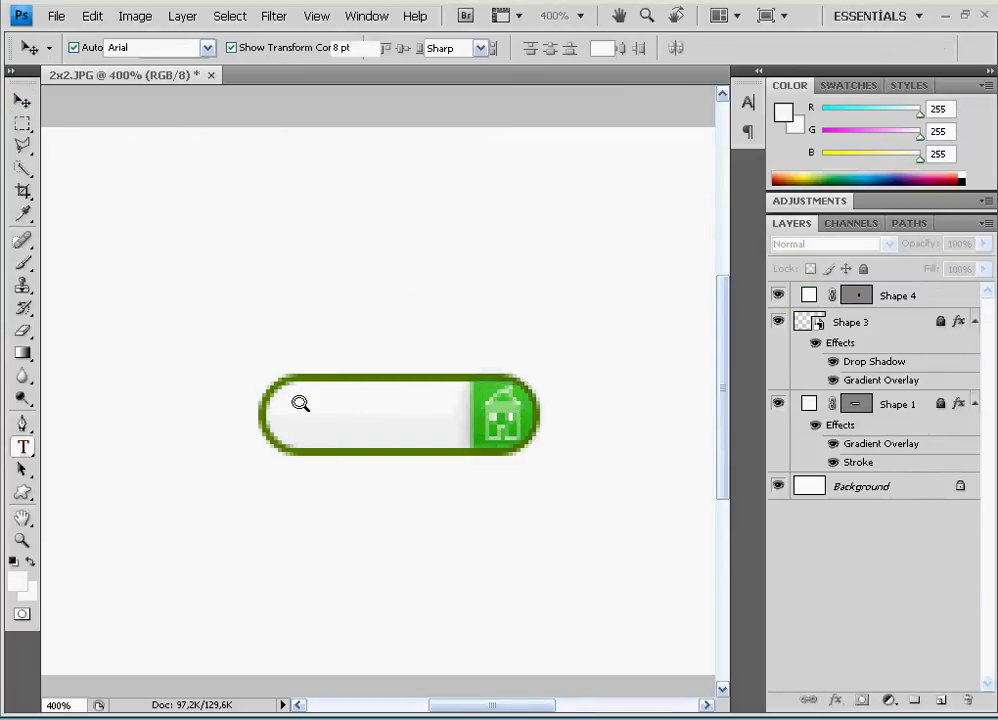
pyautogui.click(288, 410)
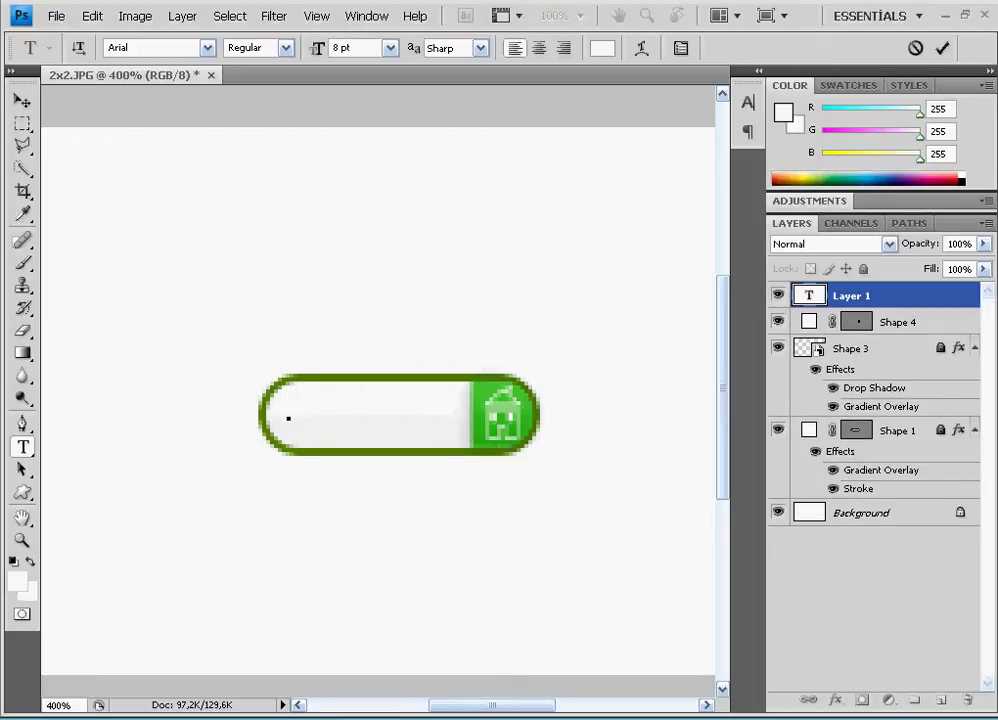
pyautogui.click(602, 48)
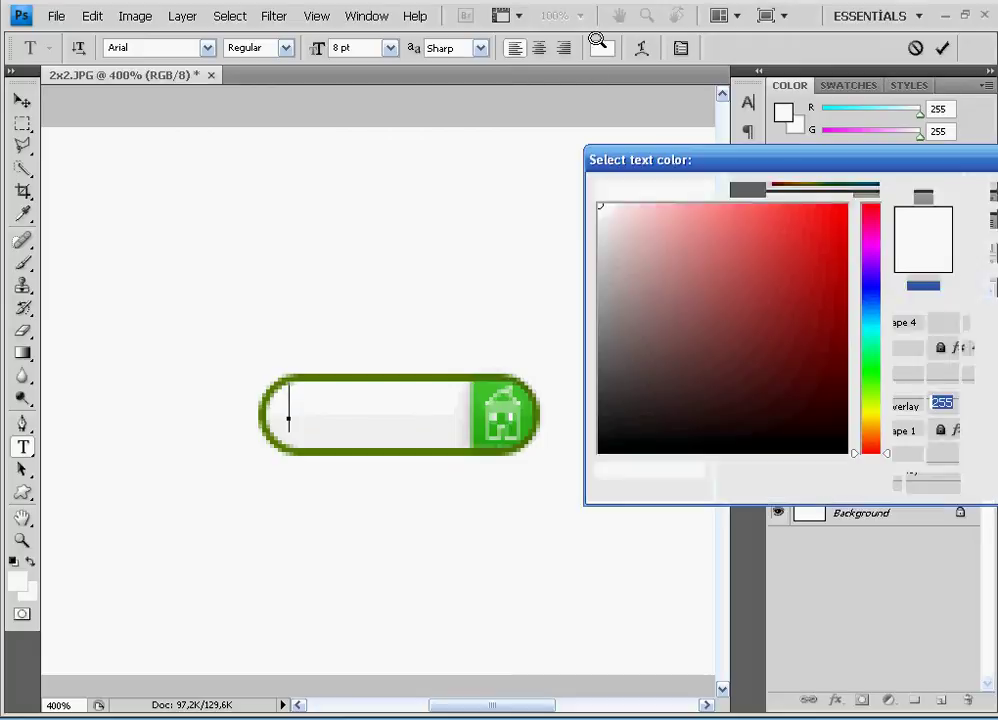
pyautogui.click(992, 184)
# Type the label 'Evcilik', correcting the typos, and commit it.
pyautogui.write('E')
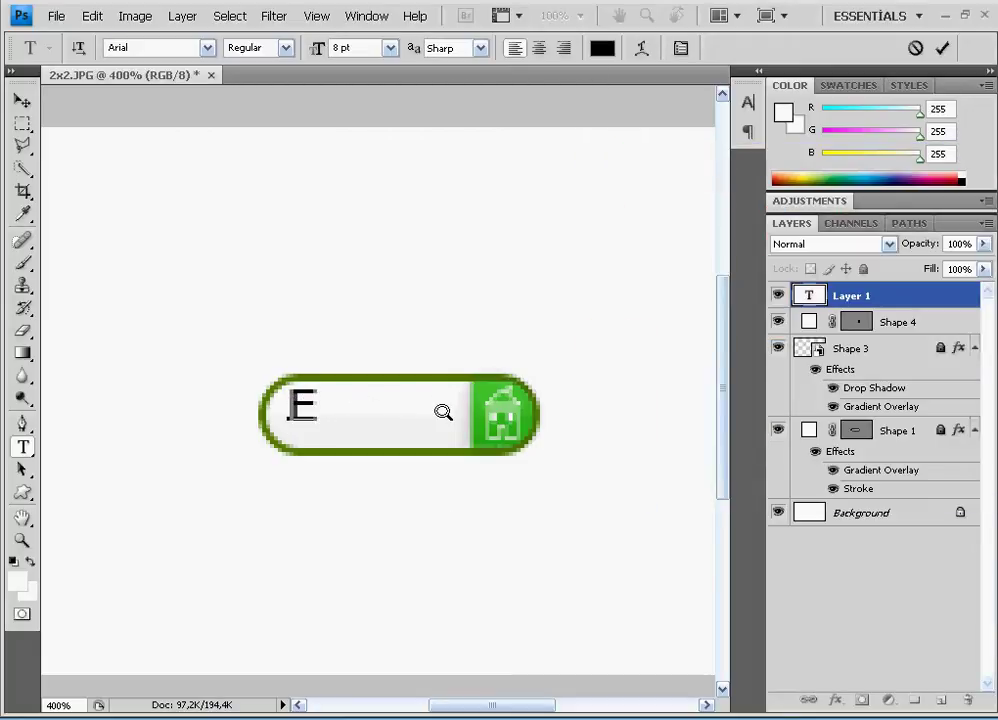
pyautogui.write('v')
pyautogui.press('BackSpace')
pyautogui.press('BackSpace')
pyautogui.write('Home')
pyautogui.press('BackSpace')
pyautogui.press('BackSpace')
pyautogui.press('BackSpace')
pyautogui.press('BackSpace')
pyautogui.write('An')
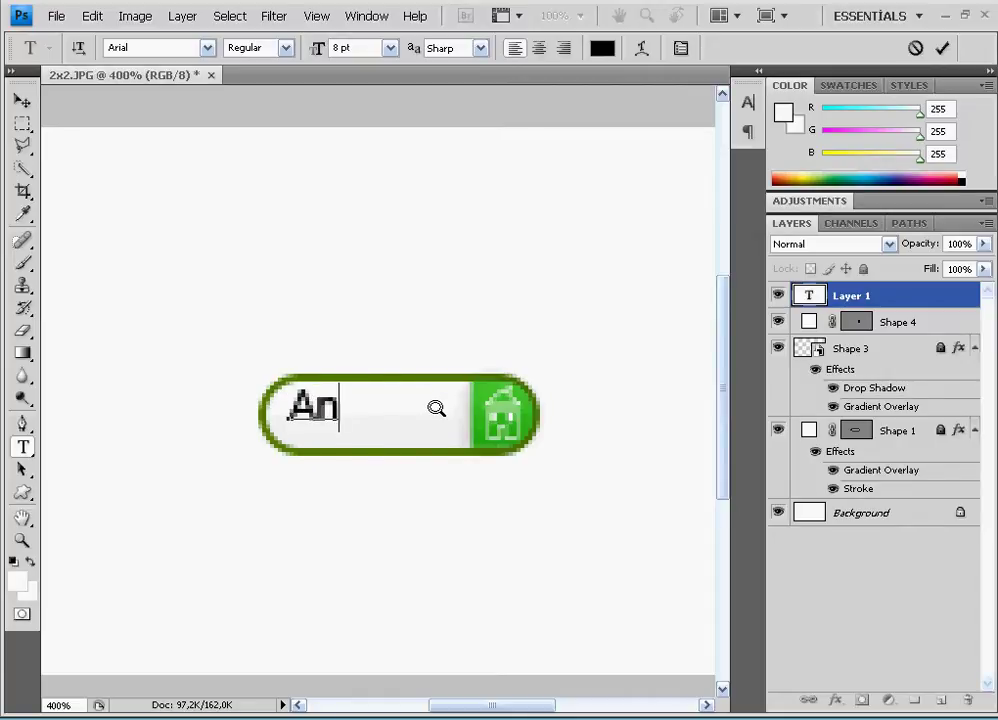
pyautogui.write('asay')
pyautogui.press('BackSpace')
pyautogui.press('BackSpace')
pyautogui.press('BackSpace')
pyautogui.press('BackSpace')
pyautogui.press('BackSpace')
pyautogui.press('BackSpace')
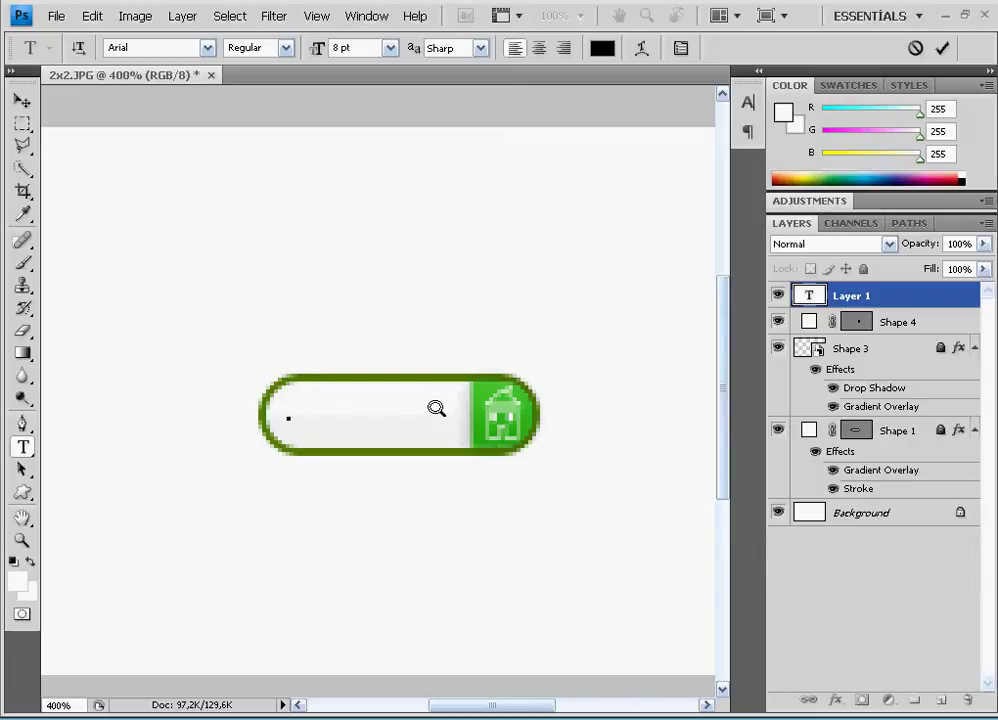
pyautogui.write('Ev Model')
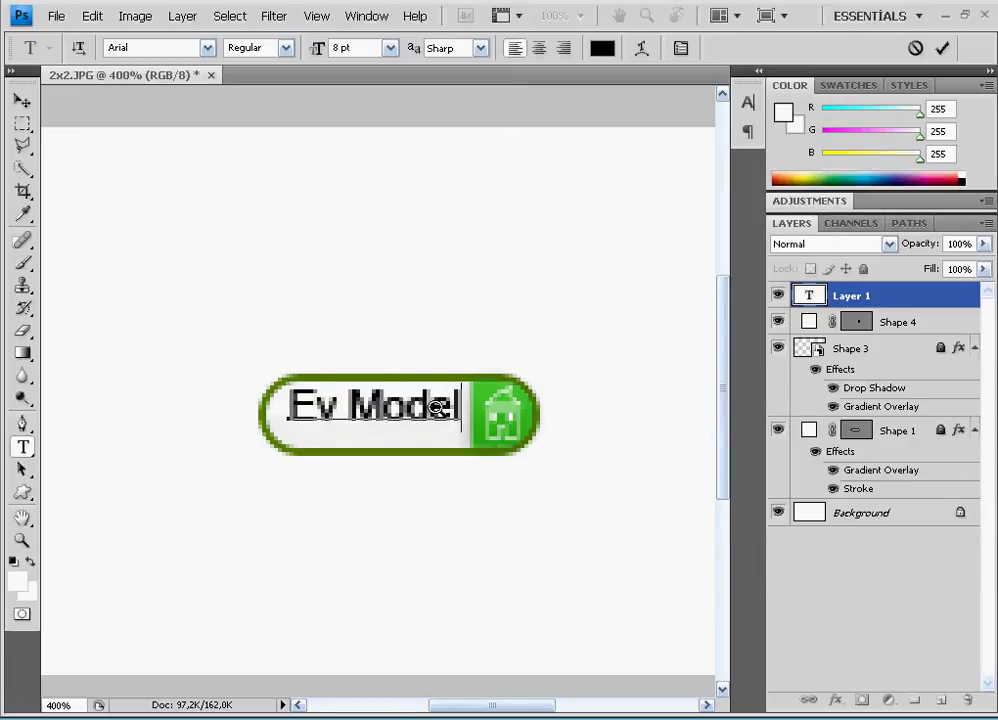
pyautogui.press('BackSpace')
pyautogui.press('BackSpace')
pyautogui.press('BackSpace')
pyautogui.press('BackSpace')
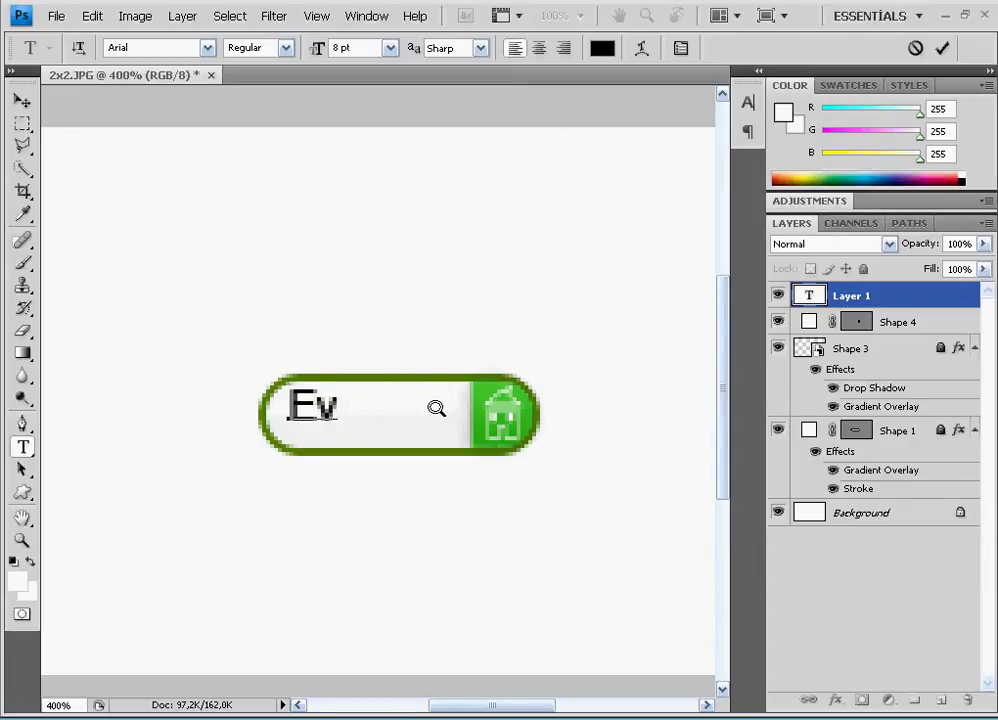
pyautogui.write('F')
pyautogui.press('BackSpace')
pyautogui.write('cilik')
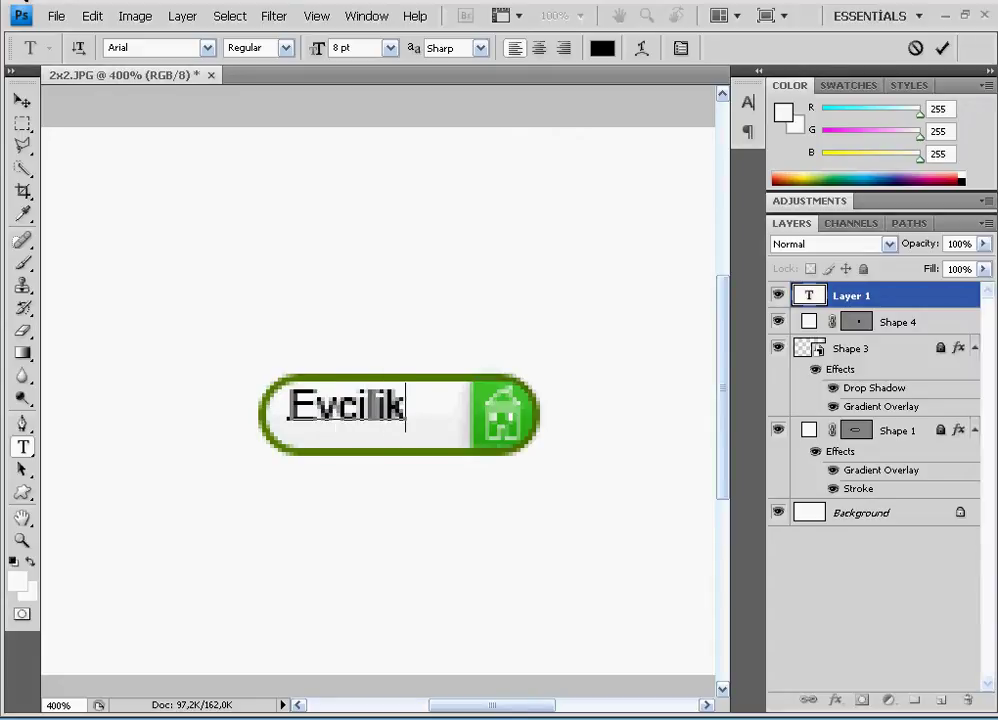
pyautogui.click(22, 100)
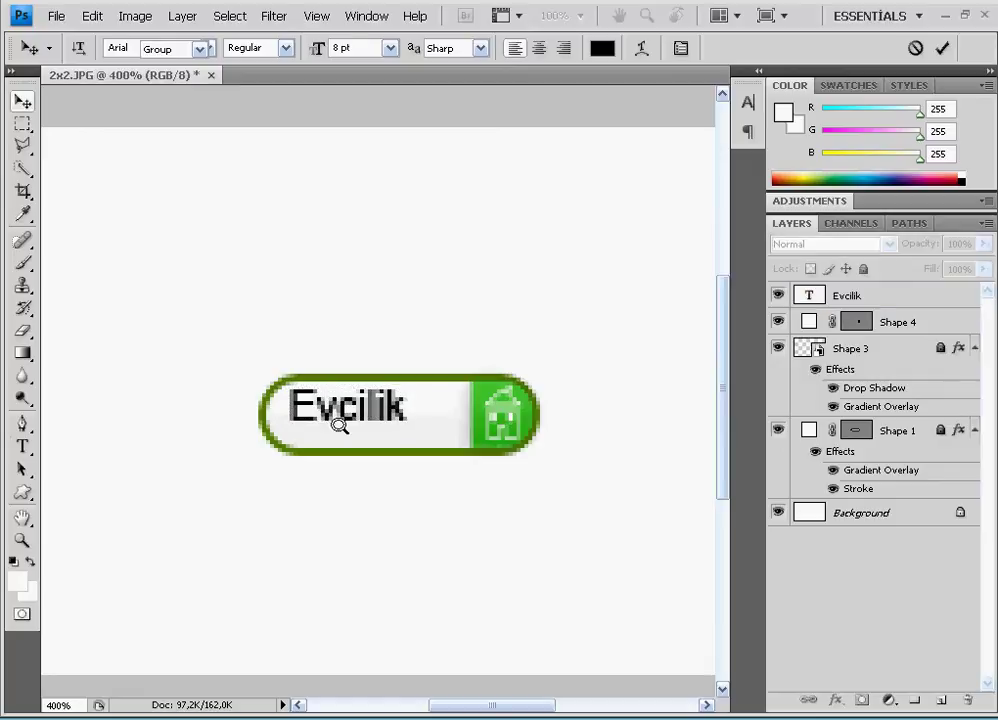
# Move the Evcilik label into the pill and shift the green cap and house icon about 7 px right.
pyautogui.moveTo(349, 401); pyautogui.dragTo(375, 410)
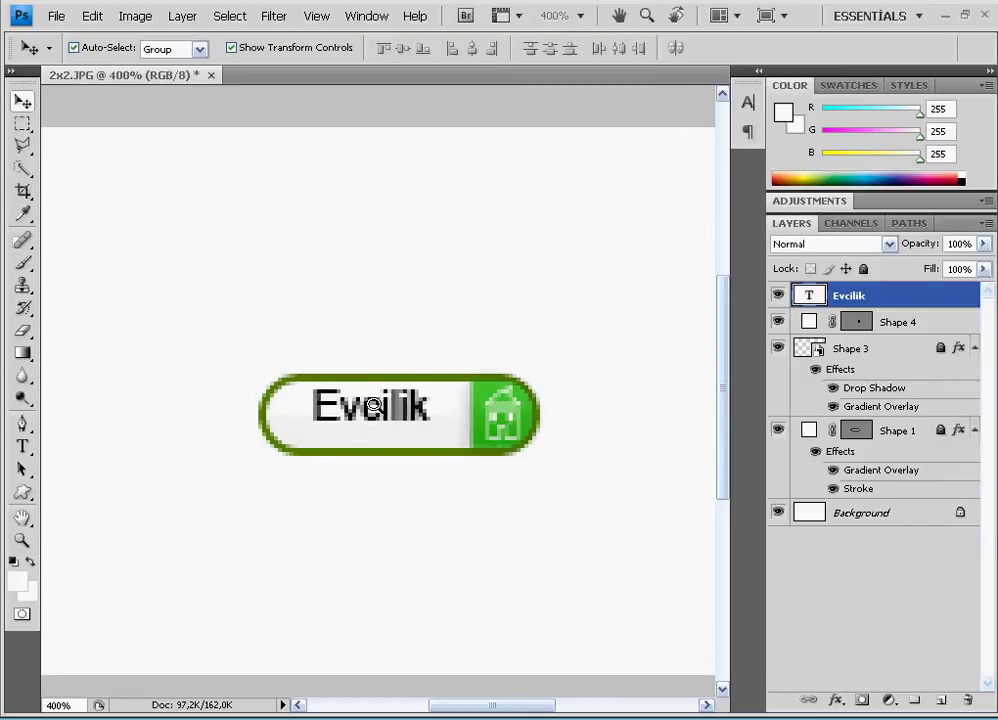
pyautogui.moveTo(470, 395)
pyautogui.mouseDown()
pyautogui.moveTo(487, 410)
pyautogui.moveTo(525, 410)
pyautogui.mouseUp()
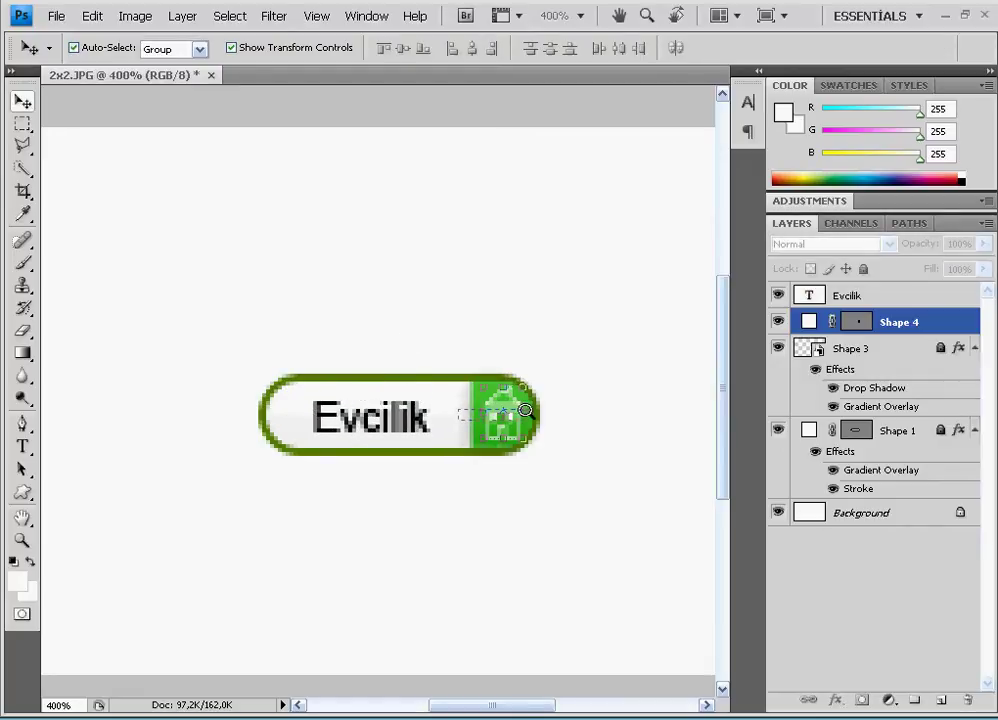
pyautogui.click(465, 422)
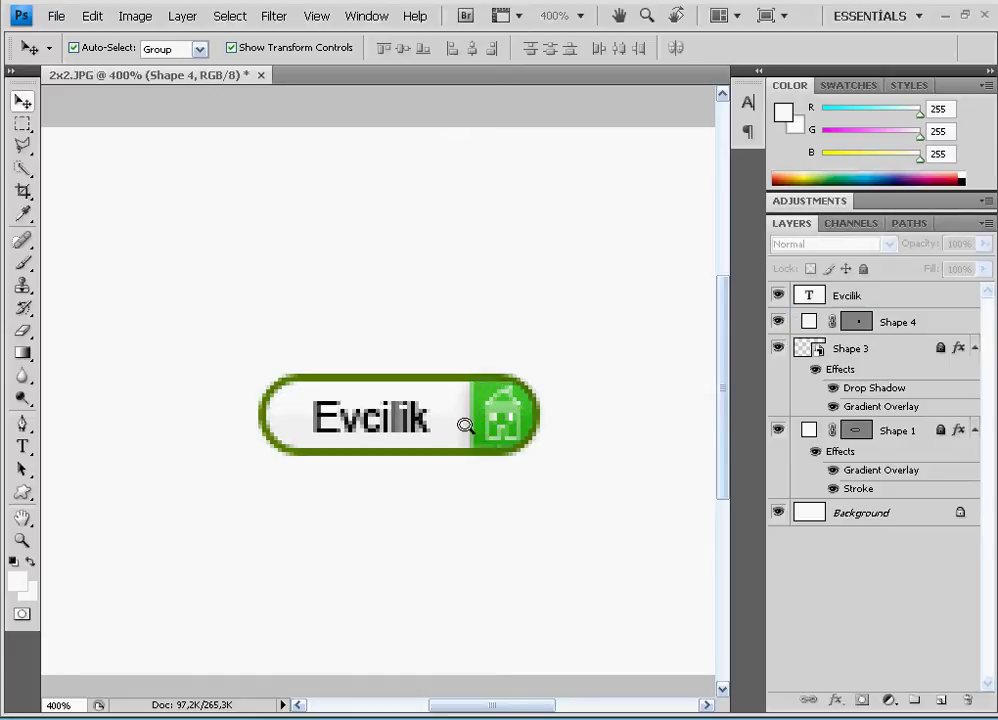
pyautogui.click(468, 421)
pyautogui.click(912, 340)
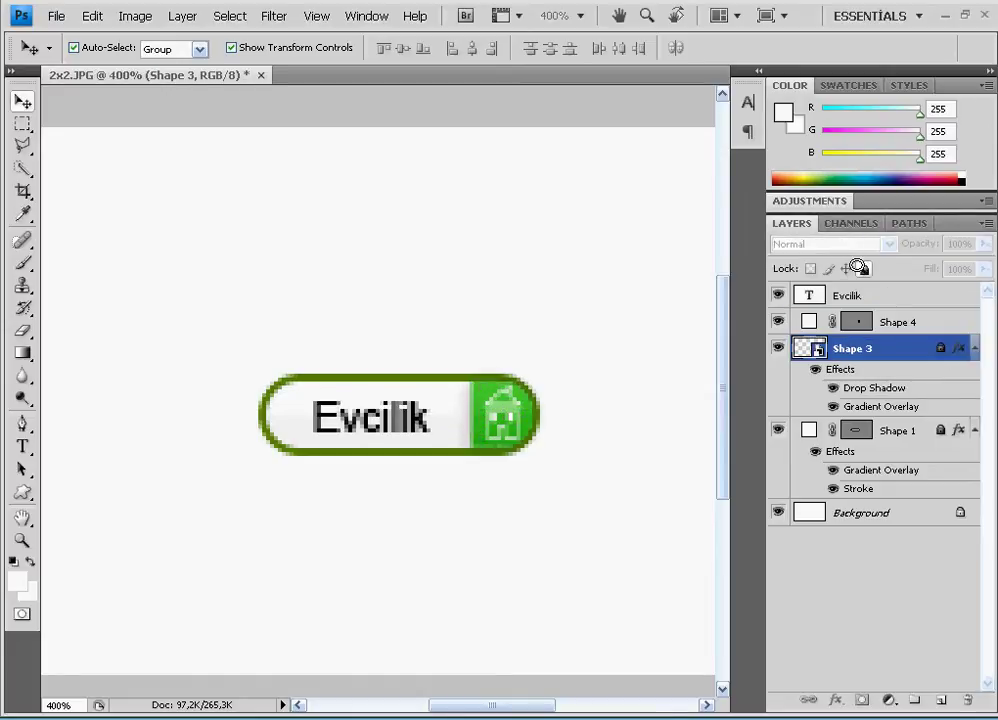
pyautogui.click(455, 420)
pyautogui.moveTo(455, 420); pyautogui.dragTo(512, 407)
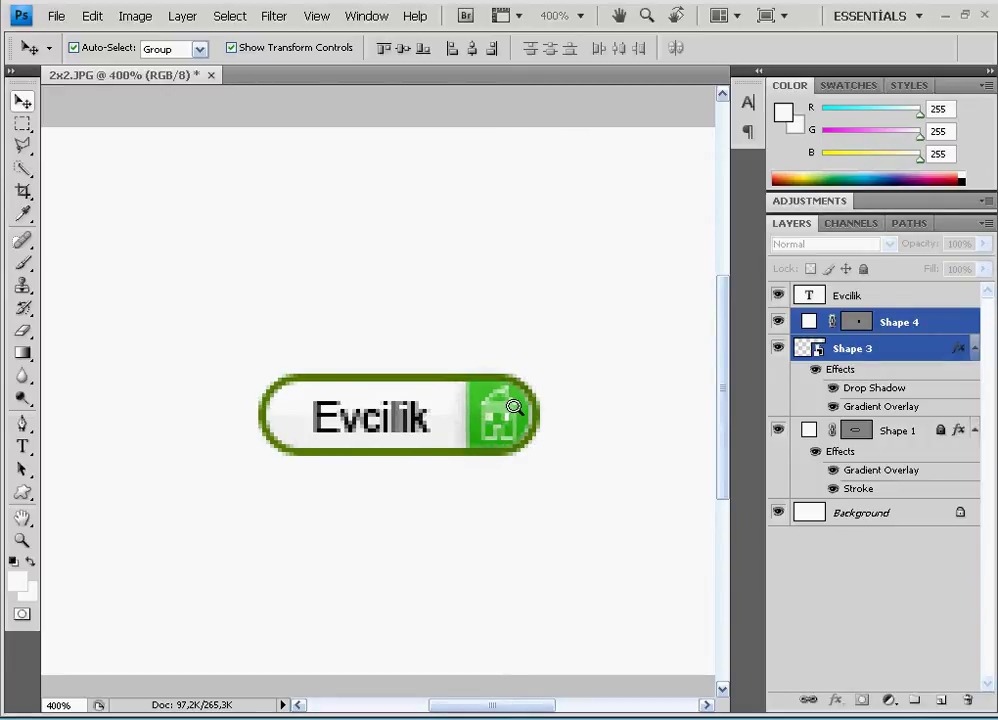
pyautogui.moveTo(522, 406); pyautogui.dragTo(528, 408)
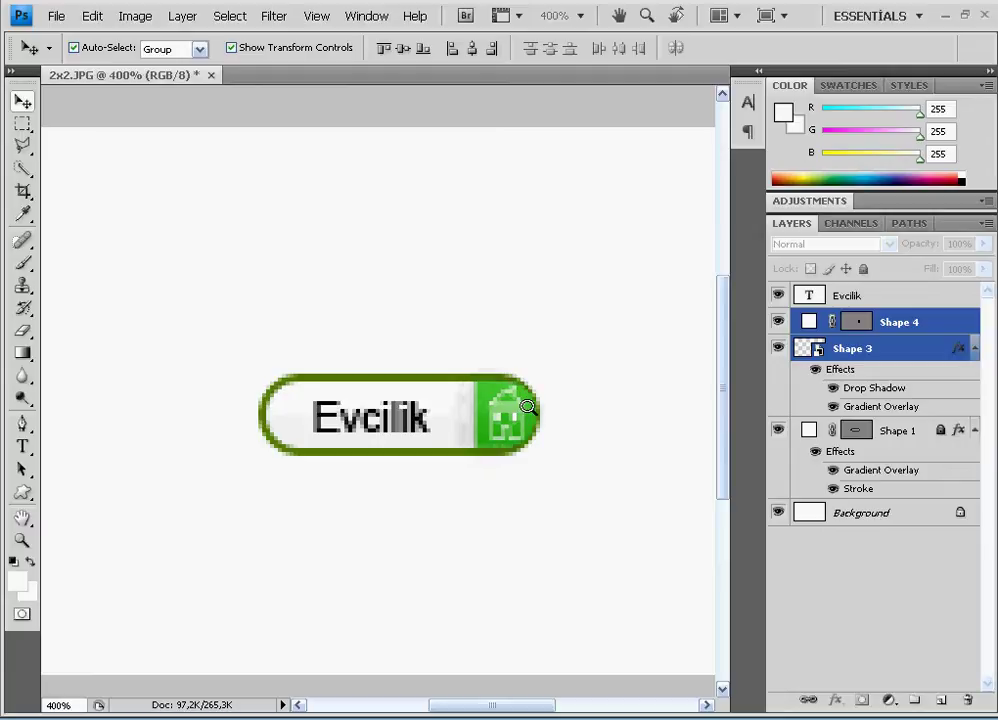
pyautogui.click(575, 318)
# Check the view at 100–300% zoom and dock the document window as a tab.
pyautogui.click(22, 540)
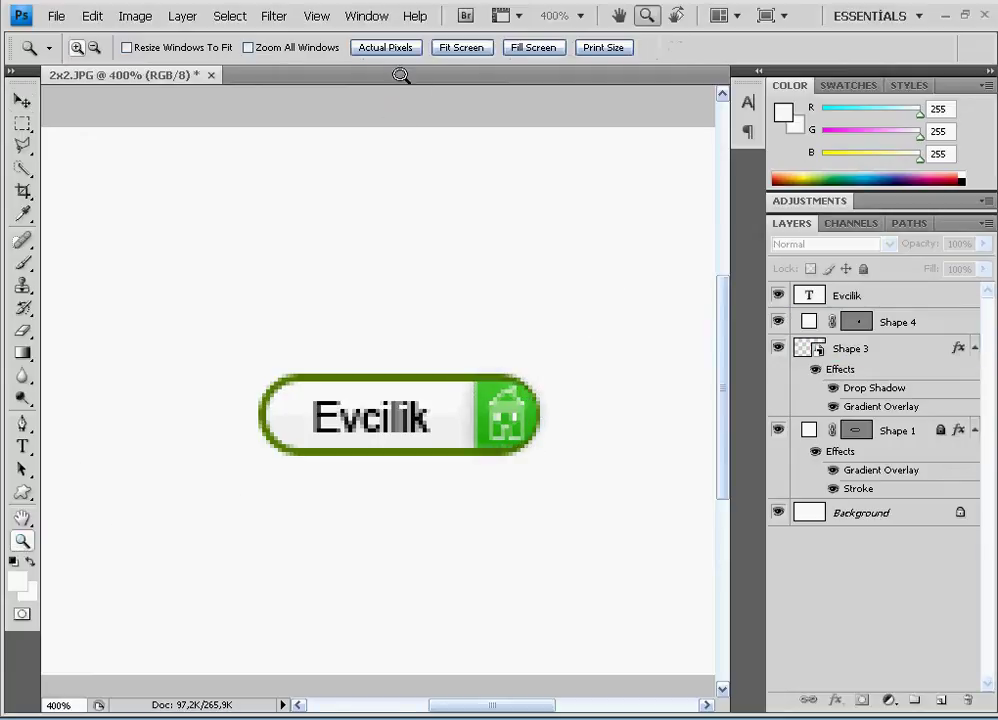
pyautogui.click(391, 44)
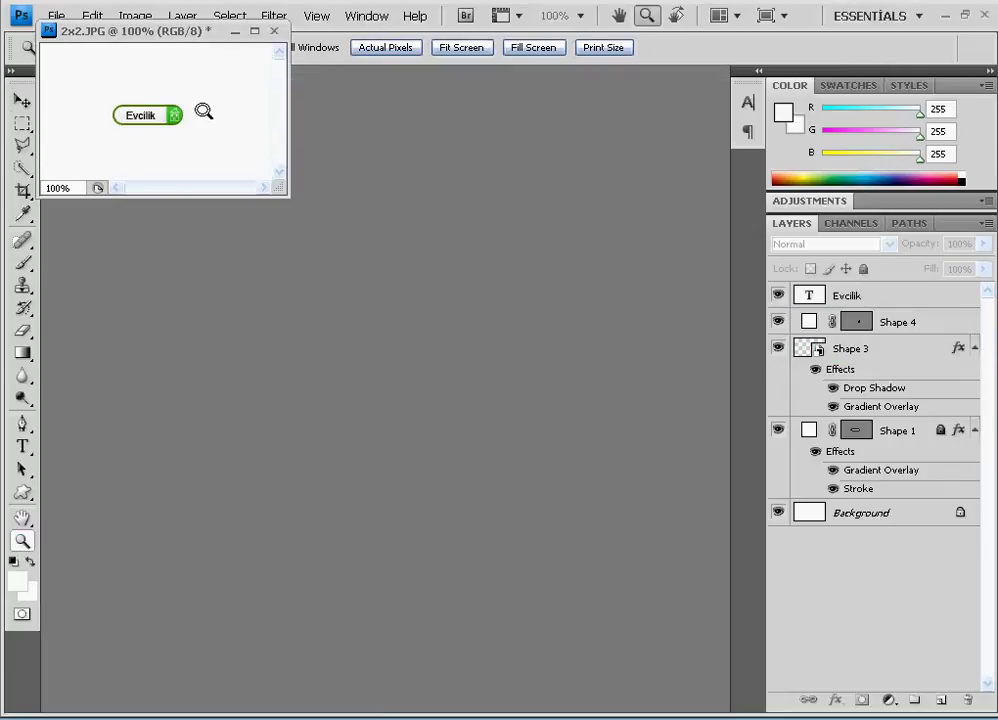
pyautogui.click(200, 120)
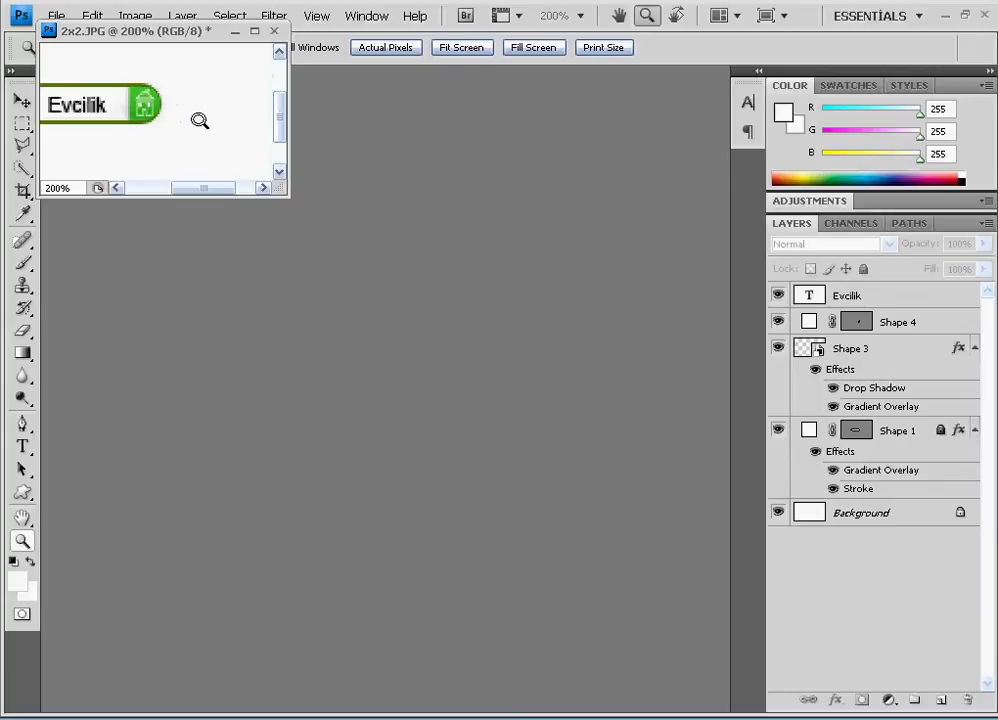
pyautogui.click(156, 120)
pyautogui.moveTo(193, 185)
pyautogui.mouseDown()
pyautogui.moveTo(156, 185)
pyautogui.moveTo(189, 185)
pyautogui.mouseUp()
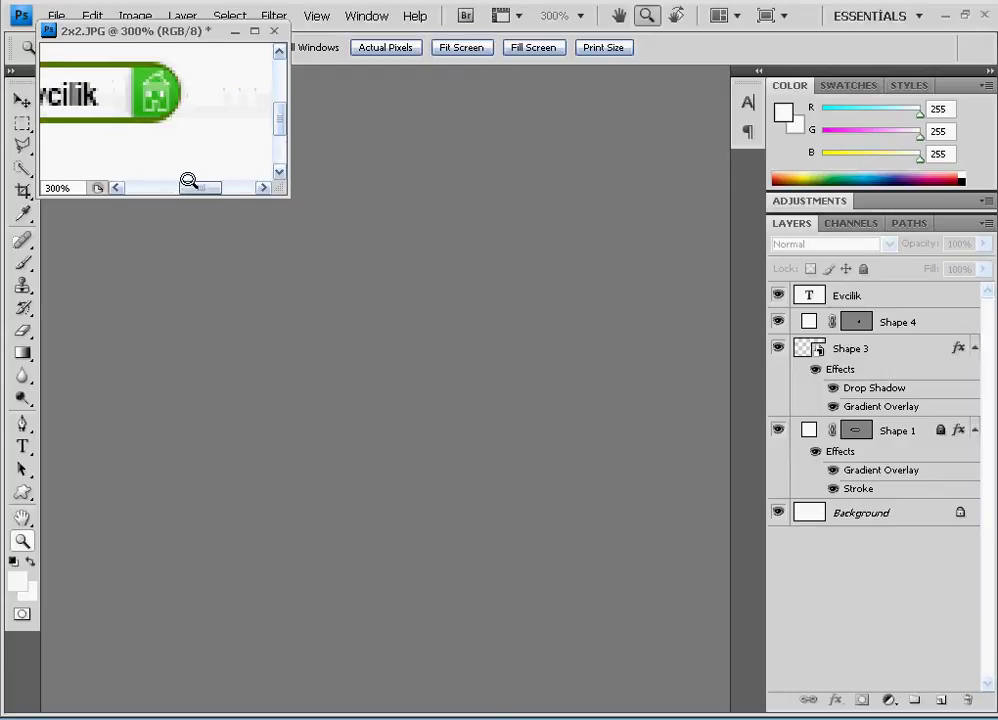
pyautogui.moveTo(217, 22); pyautogui.dragTo(217, 73)
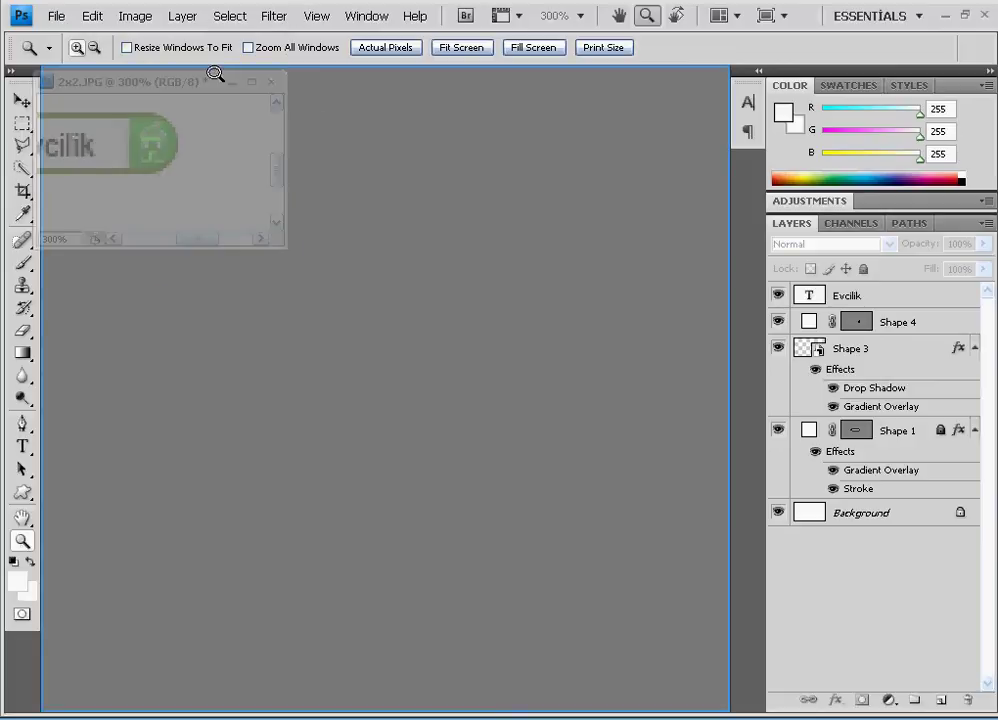
pyautogui.moveTo(512, 702); pyautogui.dragTo(439, 702)
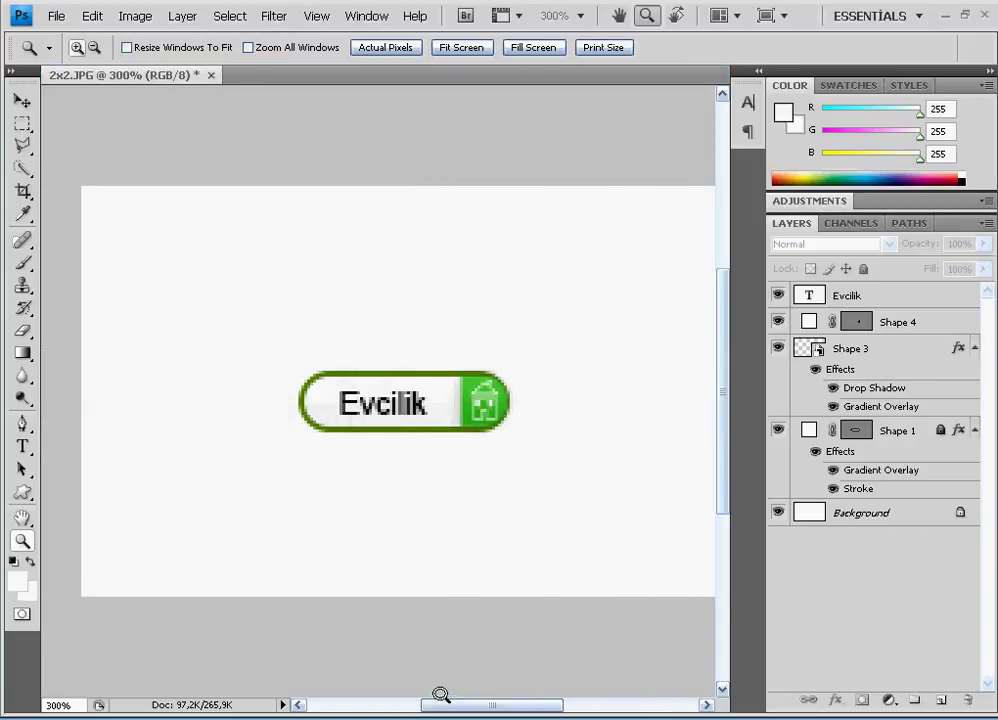
# Nudge the Evcilik label about 8 px right and select the label and icon layers.
pyautogui.click(22, 100)
pyautogui.moveTo(385, 402); pyautogui.dragTo(393, 402)
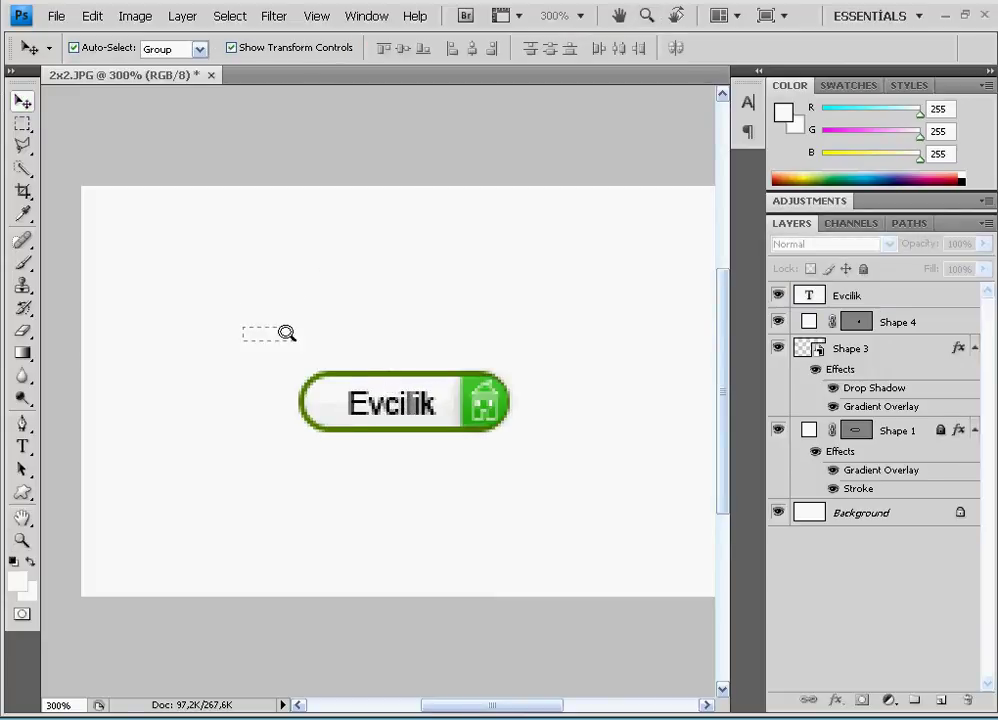
pyautogui.moveTo(286, 333); pyautogui.dragTo(595, 463)
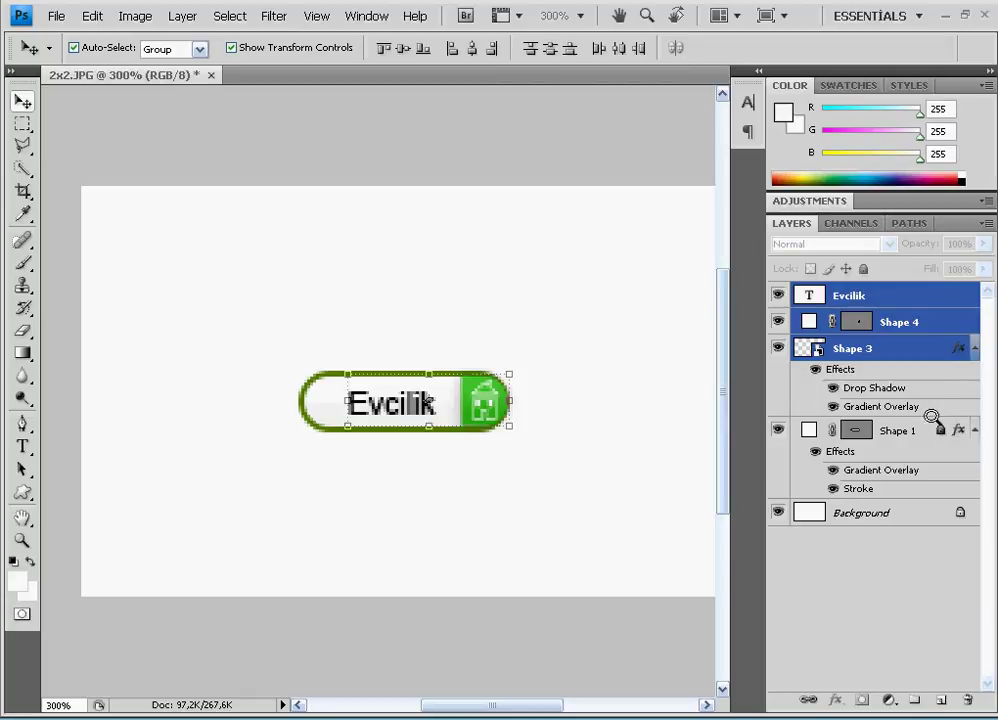
# Convert the pill, house icon and Evcilik text layers into one smart object.
pyautogui.click(586, 451)
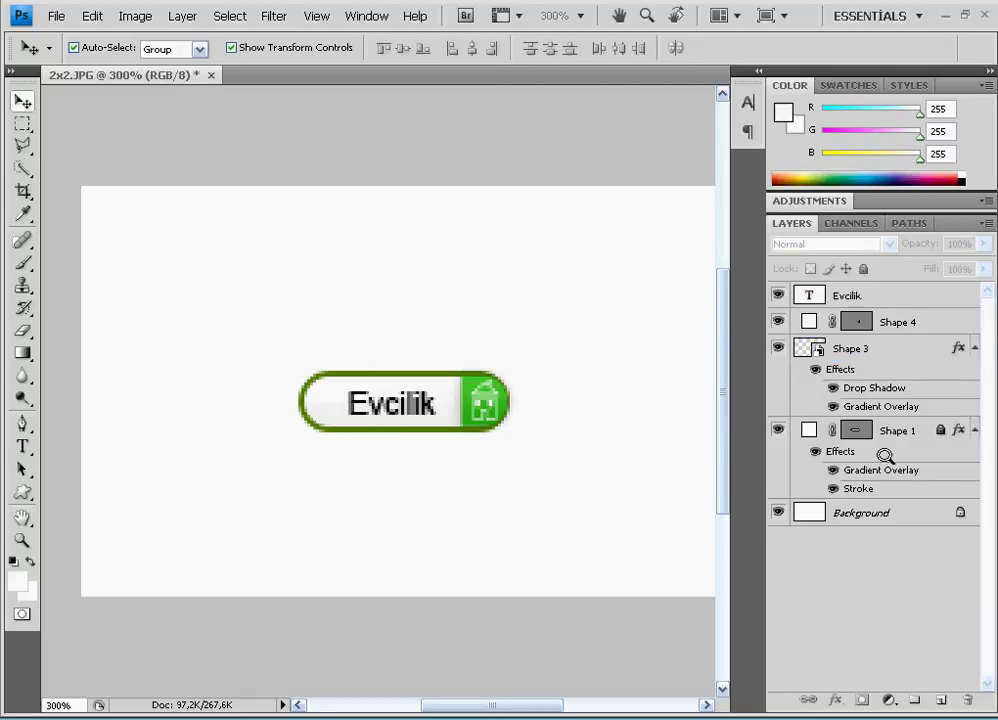
pyautogui.click(876, 425)
pyautogui.moveTo(632, 514); pyautogui.dragTo(270, 293)
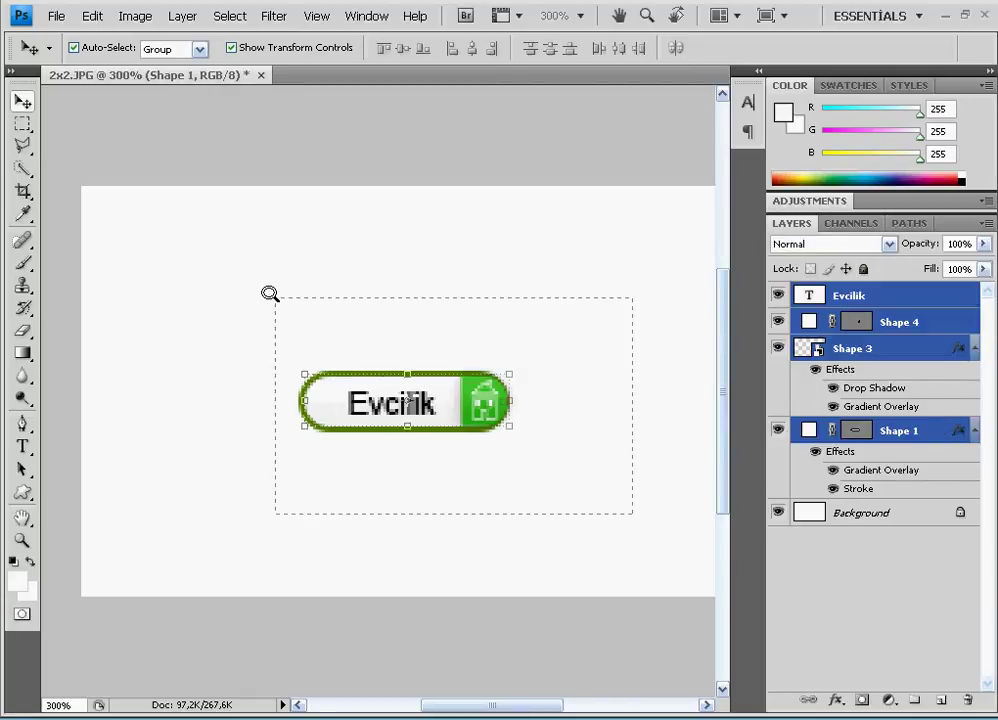
pyautogui.rightClick(885, 298)
pyautogui.click(828, 417)
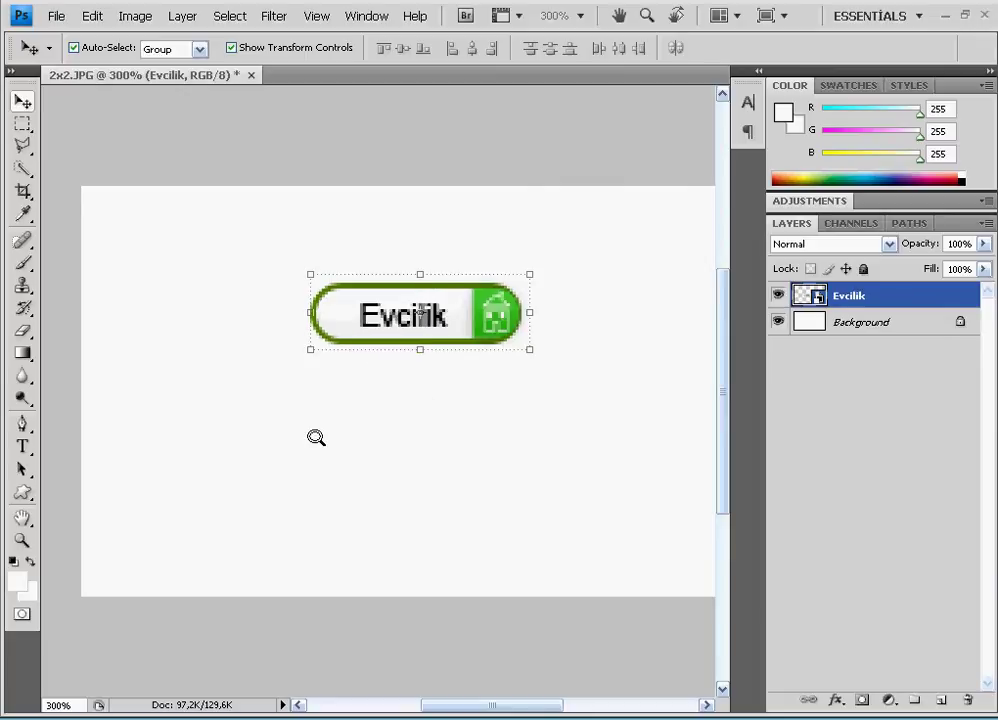
pyautogui.rightClick(30, 491)
# Draw a plain rectangle below the Evcilik button and nudge it slightly right and down.
pyautogui.click(45, 508)
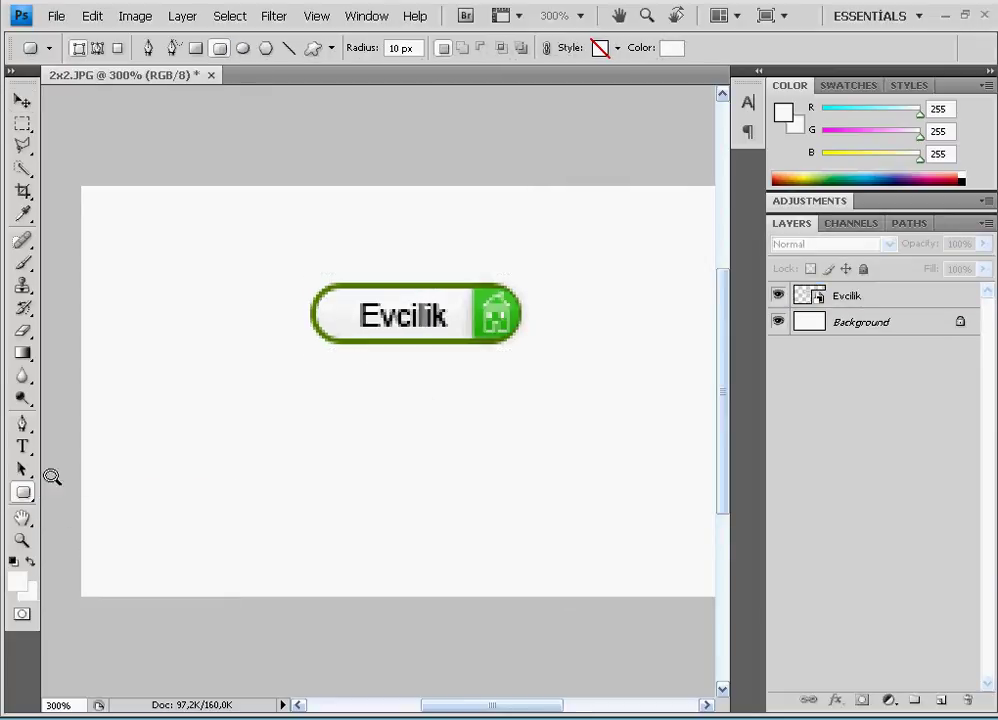
pyautogui.rightClick(30, 491)
pyautogui.click(46, 491)
pyautogui.moveTo(303, 399); pyautogui.dragTo(501, 447)
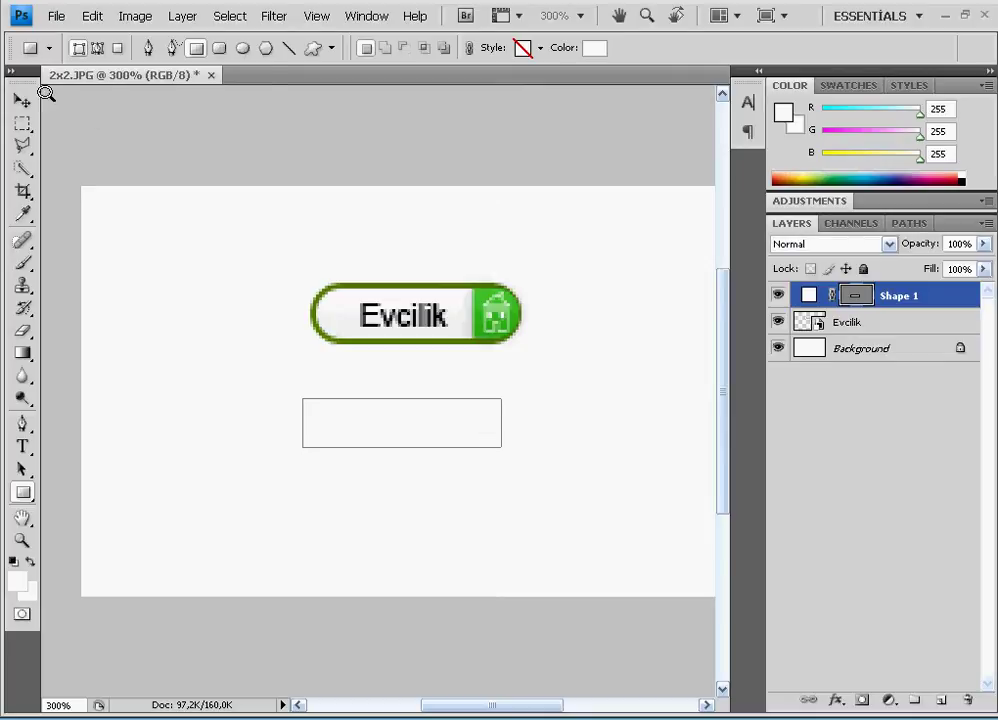
pyautogui.click(22, 98)
pyautogui.moveTo(442, 419); pyautogui.dragTo(459, 430)
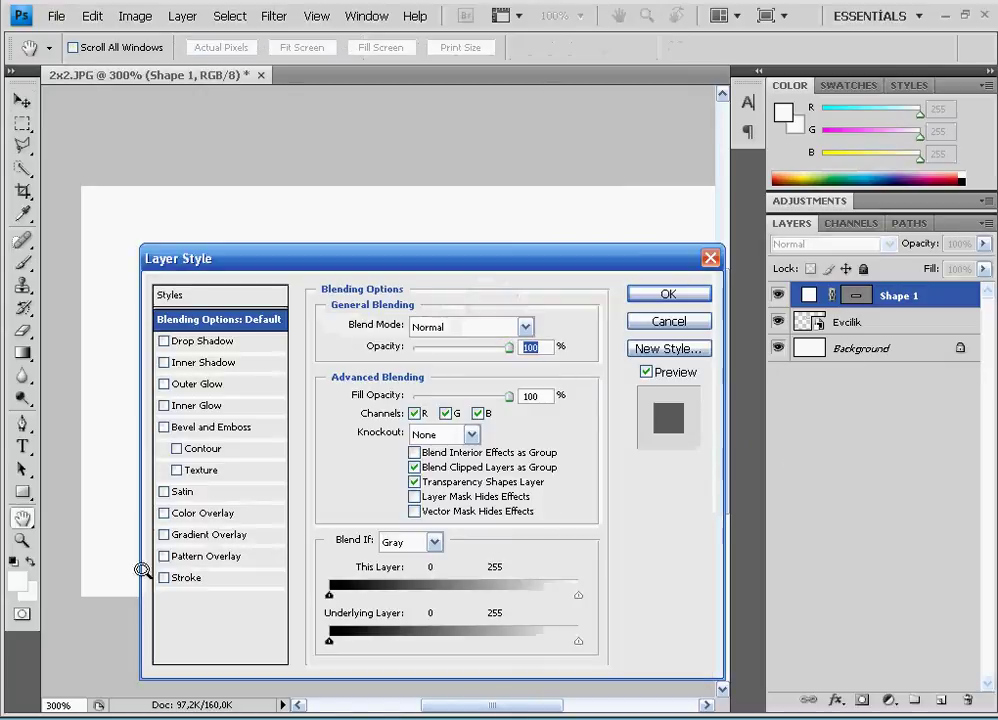
# Give the rectangle a stroke of 1 and a gradient overlay at 34% opacity.
pyautogui.click(170, 575)
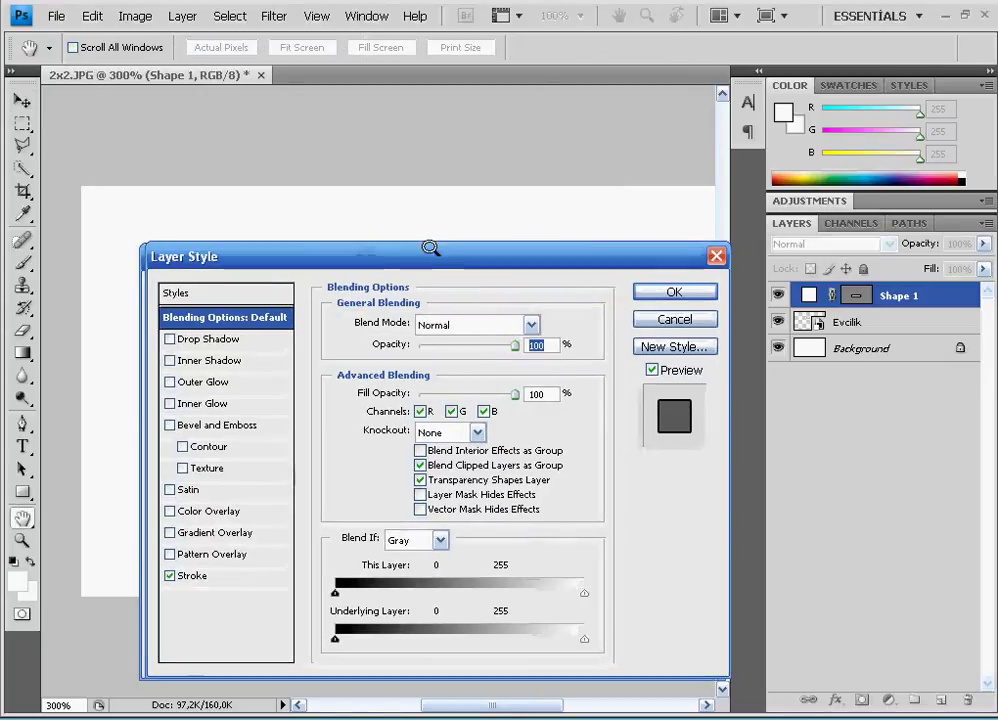
pyautogui.moveTo(430, 248); pyautogui.dragTo(752, 198)
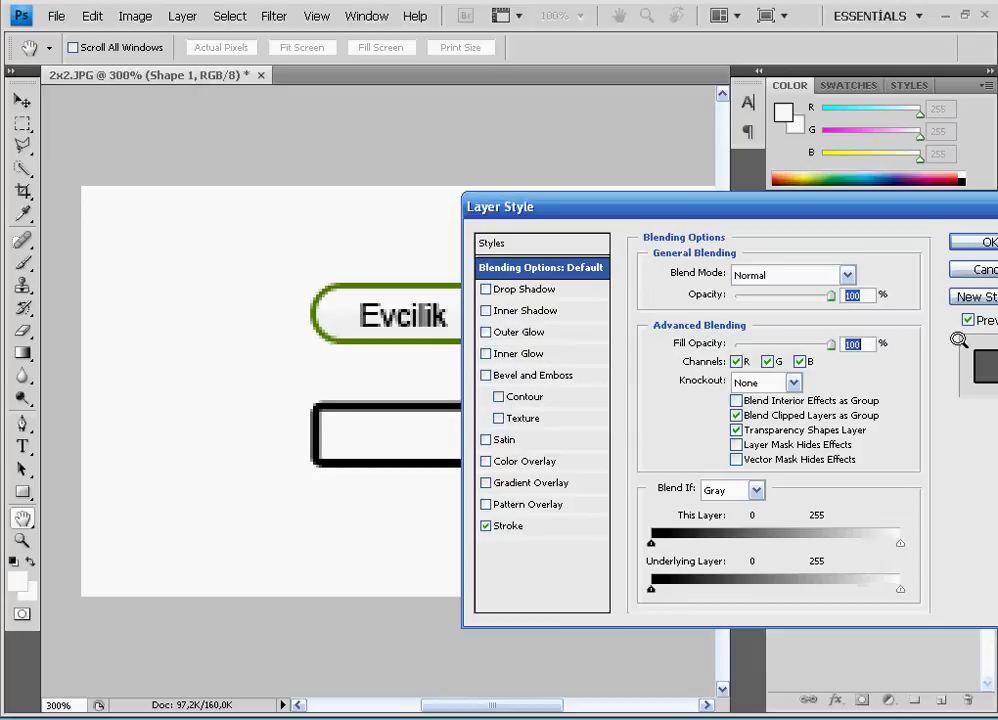
pyautogui.click(510, 522)
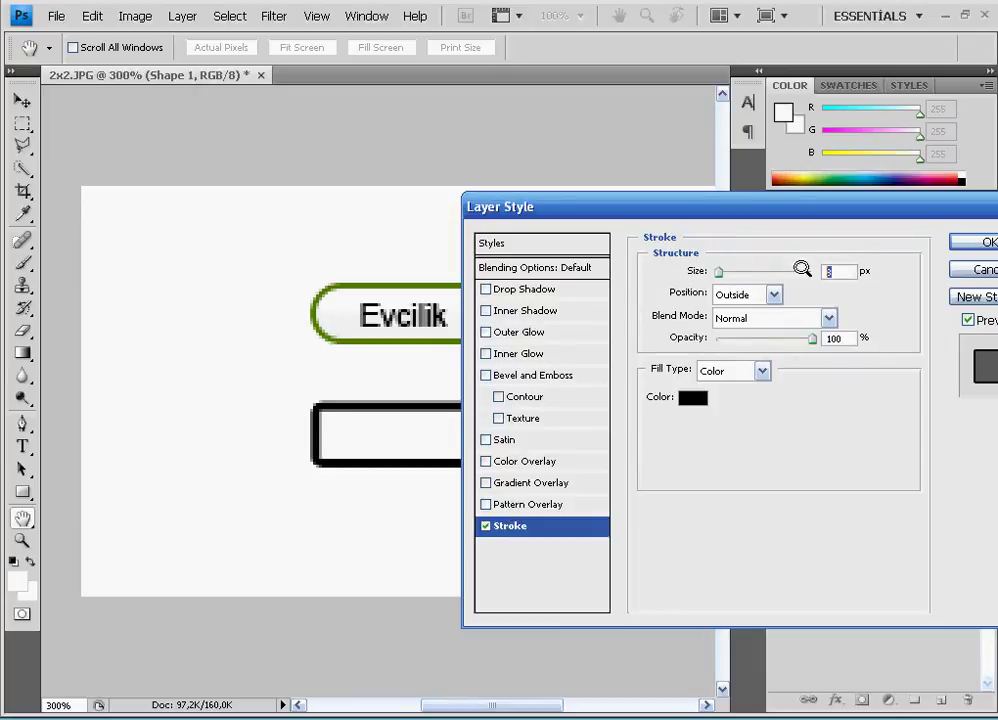
pyautogui.write('1')
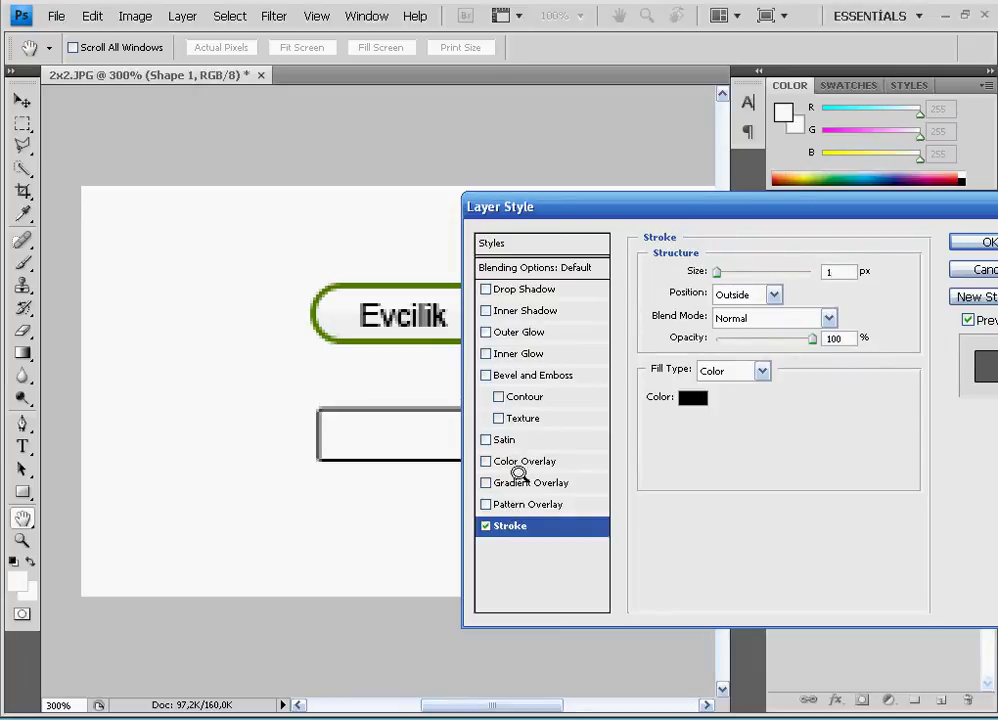
pyautogui.click(520, 480)
pyautogui.moveTo(812, 293)
pyautogui.mouseDown()
pyautogui.moveTo(742, 293)
pyautogui.moveTo(751, 294)
pyautogui.mouseUp()
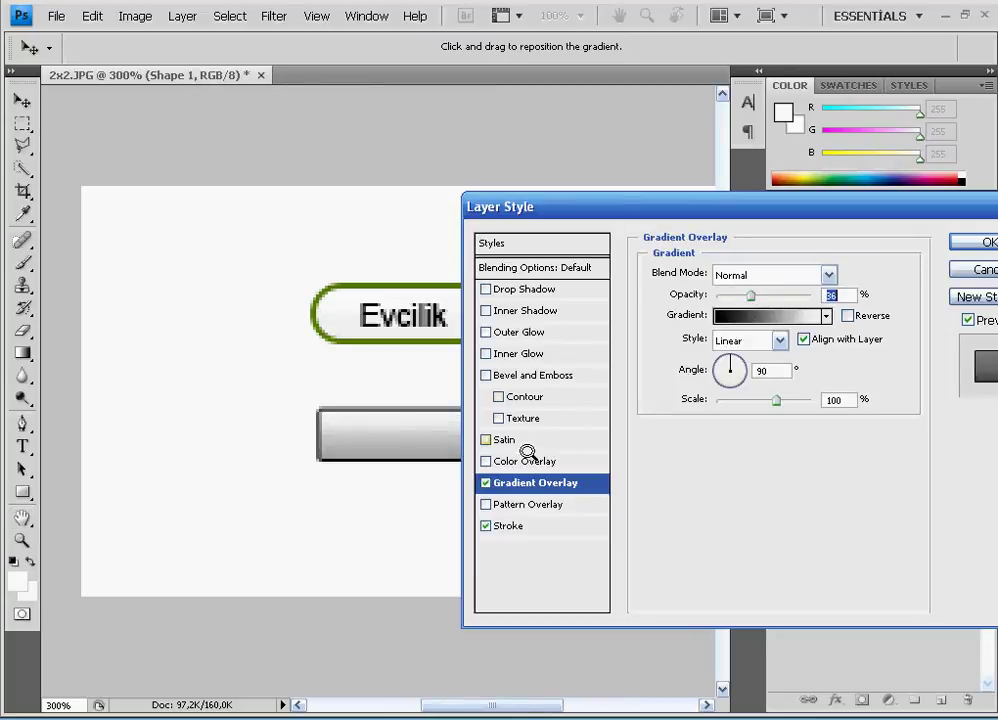
# Add a bevel with 52% depth, 27 px size, 100% highlights and 79° altitude, and apply it.
pyautogui.click(535, 375)
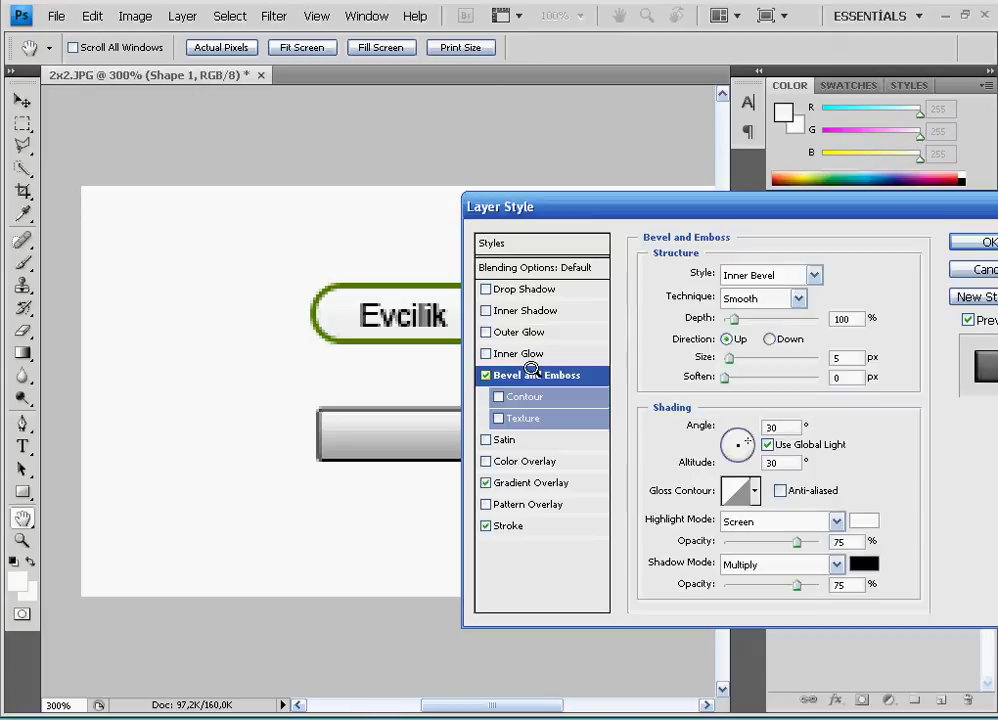
pyautogui.moveTo(733, 307)
pyautogui.mouseDown()
pyautogui.moveTo(757, 305)
pyautogui.moveTo(698, 312)
pyautogui.moveTo(729, 318)
pyautogui.moveTo(749, 345)
pyautogui.moveTo(731, 350)
pyautogui.moveTo(735, 341)
pyautogui.moveTo(729, 355)
pyautogui.mouseUp()
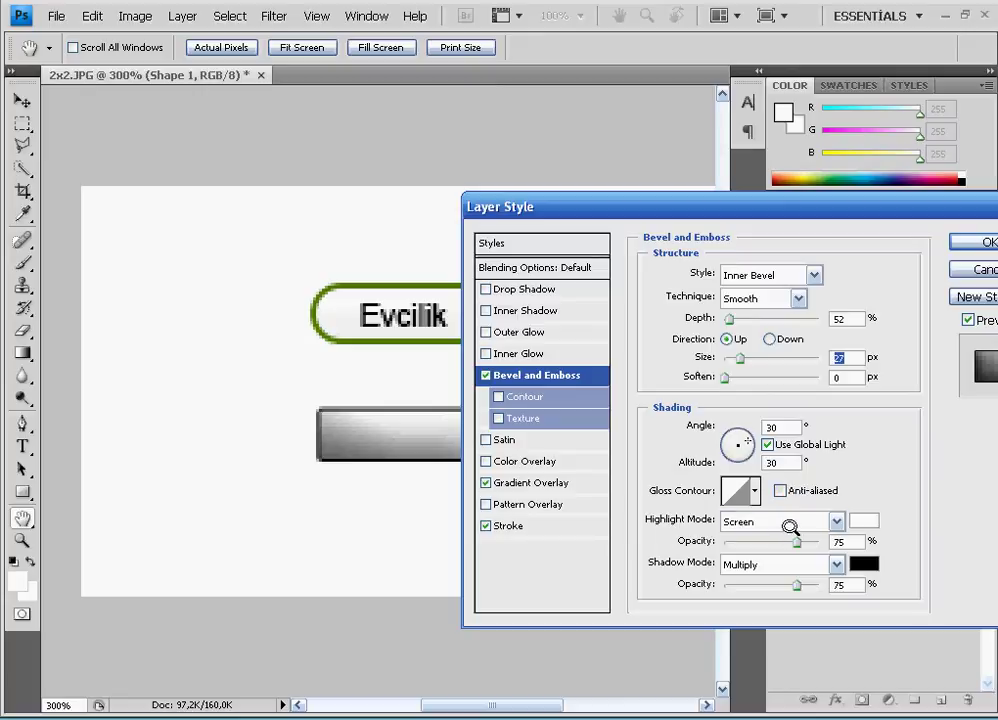
pyautogui.moveTo(788, 536); pyautogui.dragTo(825, 540)
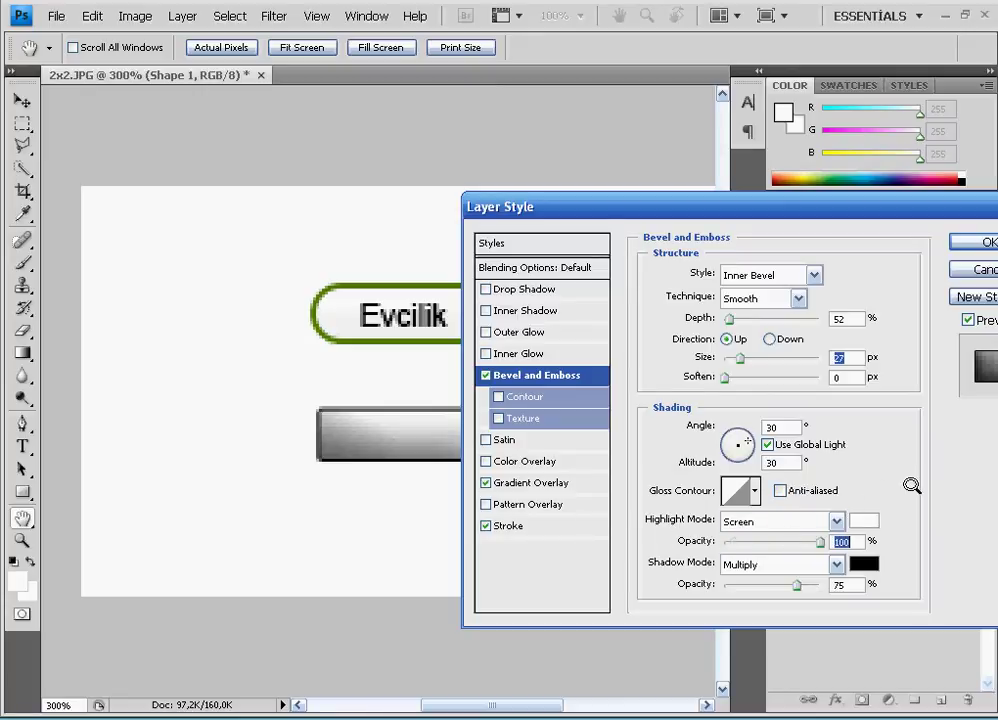
pyautogui.click(728, 376)
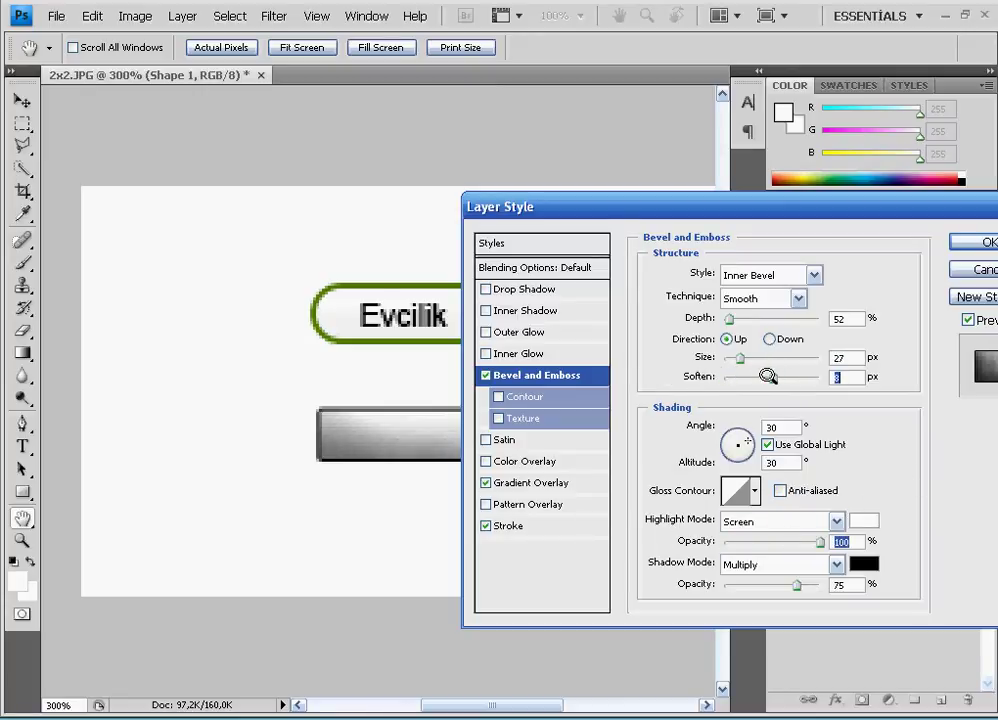
pyautogui.moveTo(735, 432); pyautogui.dragTo(734, 441)
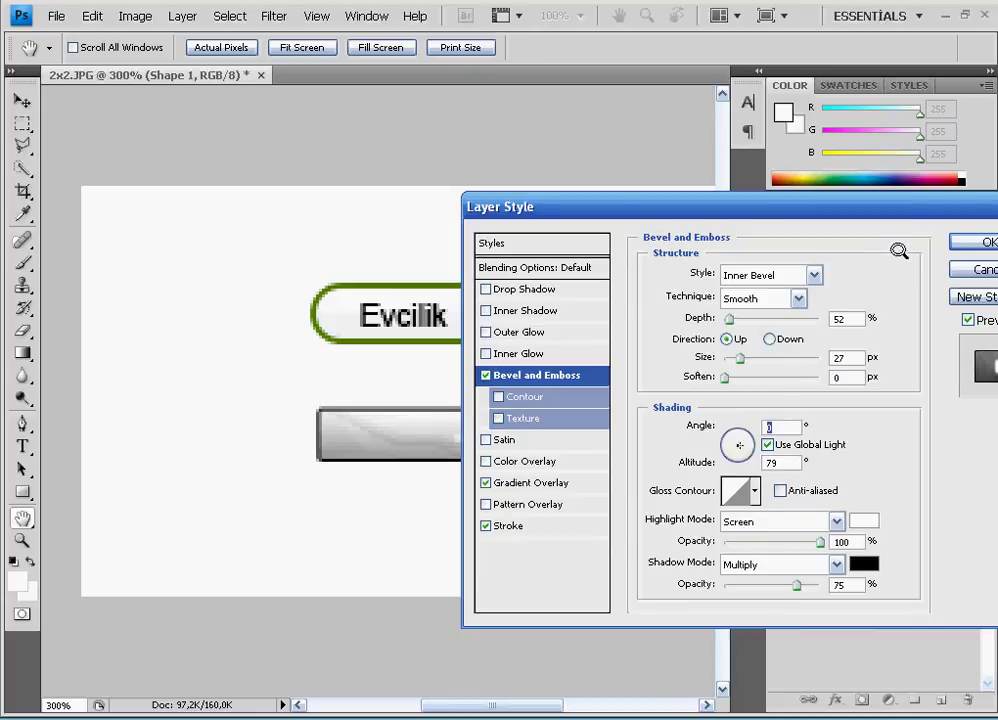
pyautogui.moveTo(667, 201); pyautogui.dragTo(801, 267)
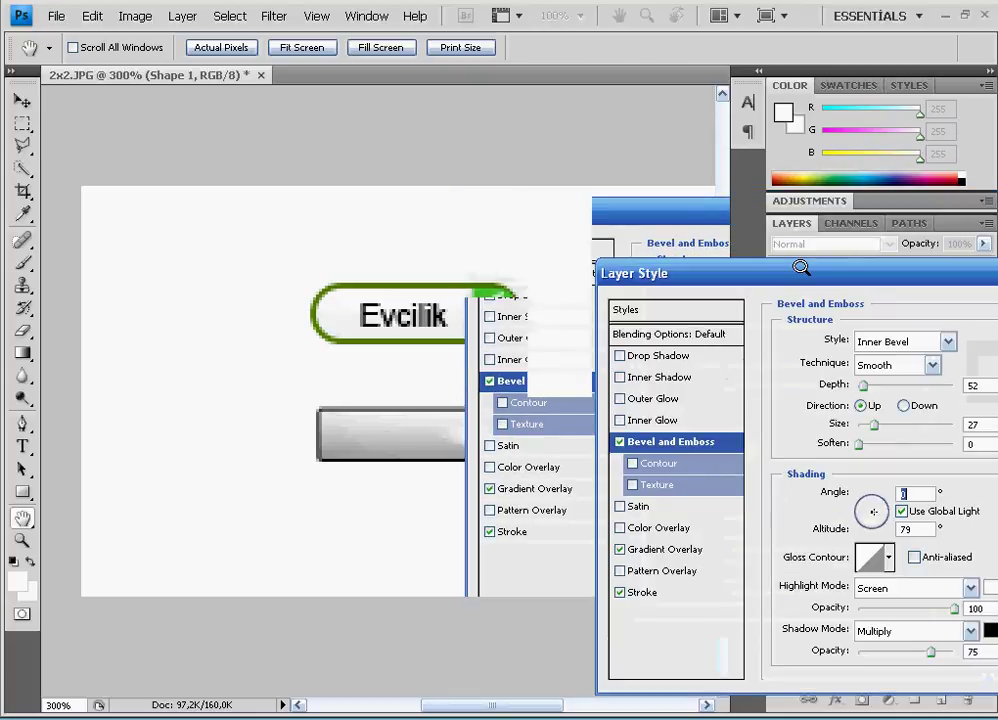
pyautogui.moveTo(801, 267); pyautogui.dragTo(657, 225)
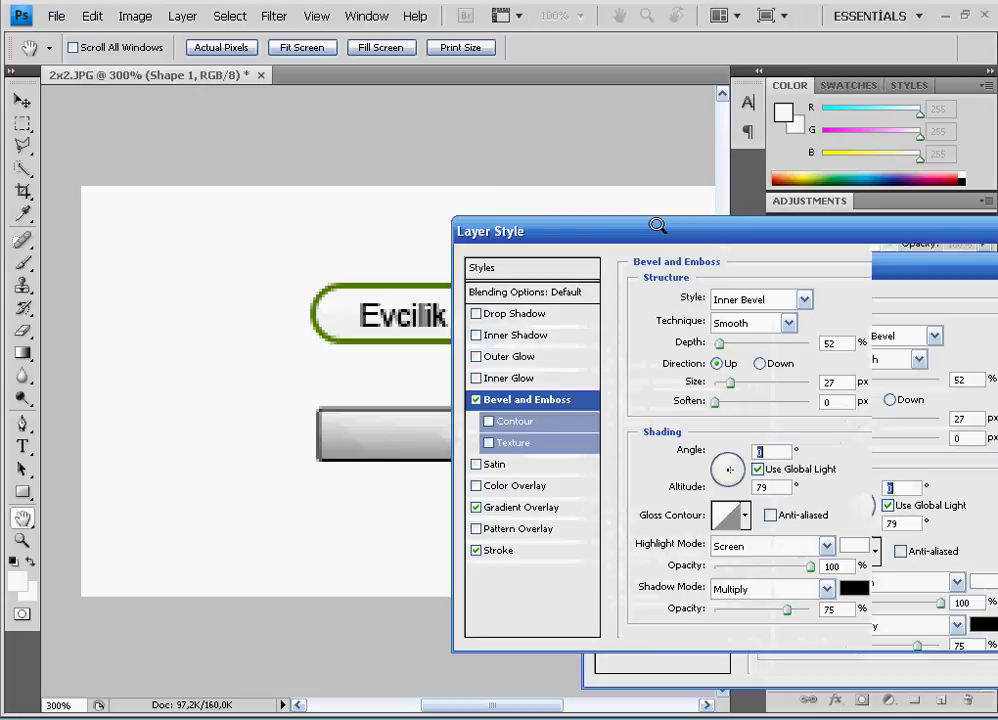
pyautogui.click(980, 261)
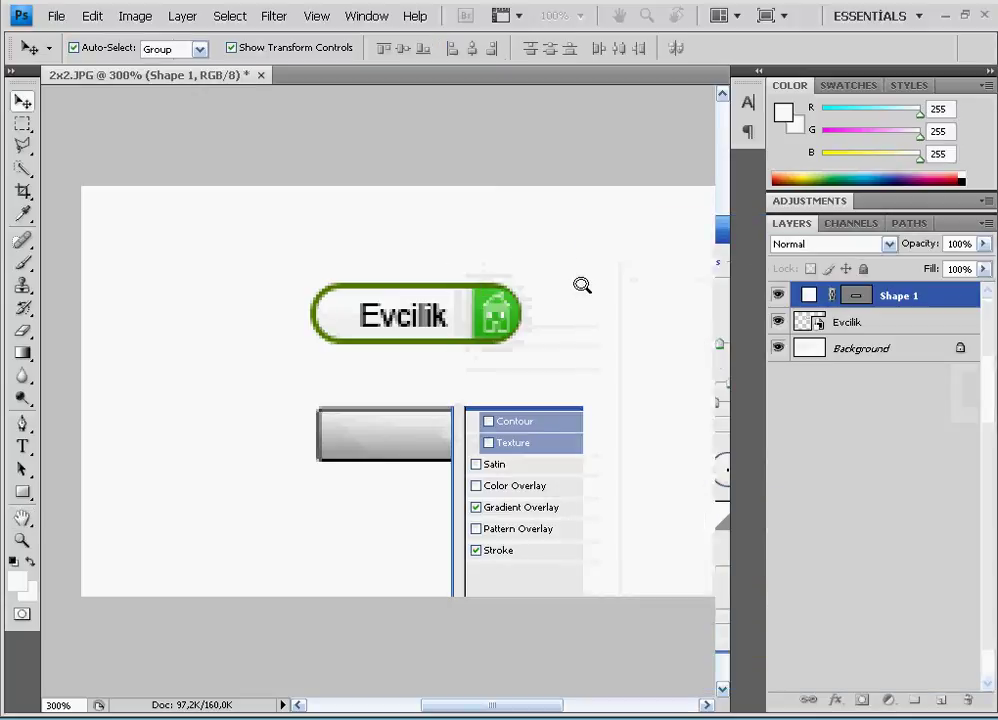
# Type a black 'Giriş' label on the grey bar and shift it into position.
pyautogui.click(274, 466)
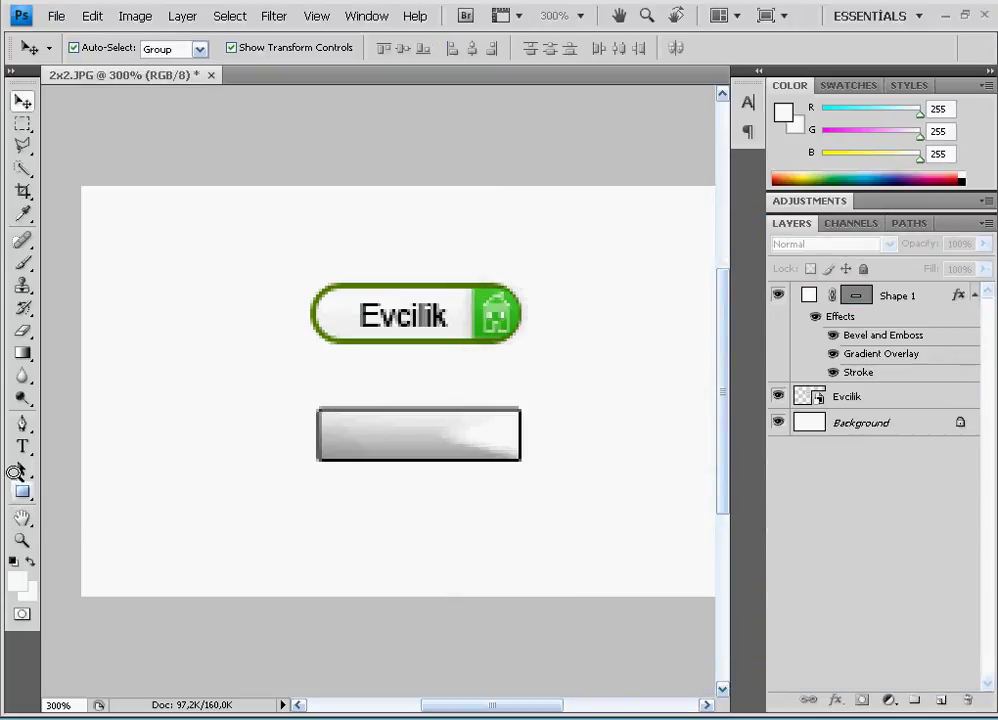
pyautogui.click(18, 444)
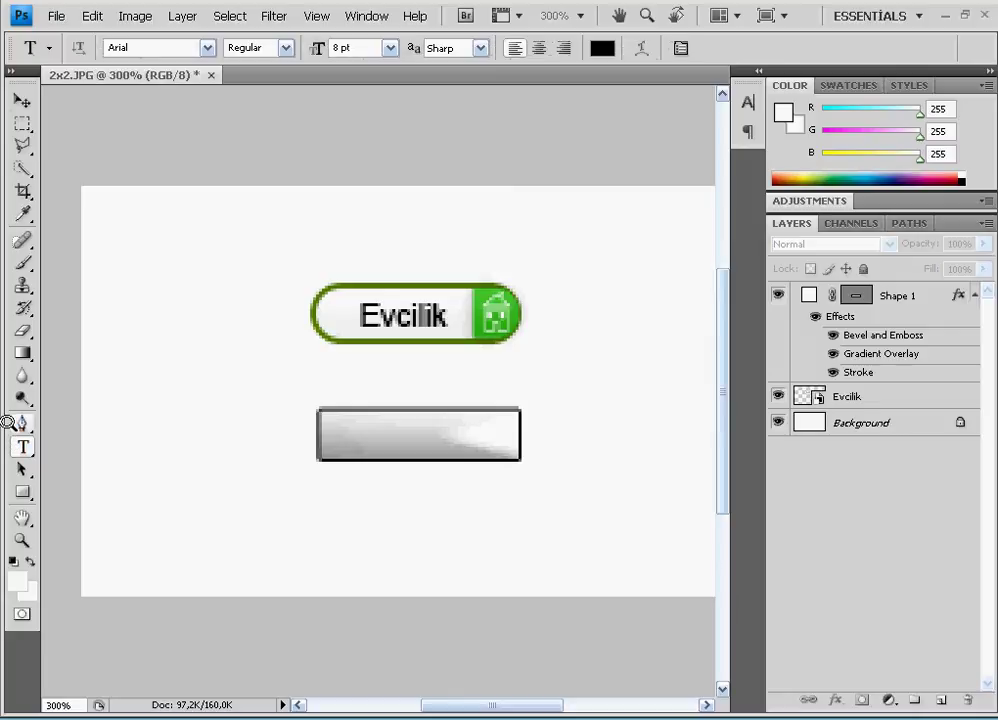
pyautogui.click(341, 446)
pyautogui.write('Giriş')
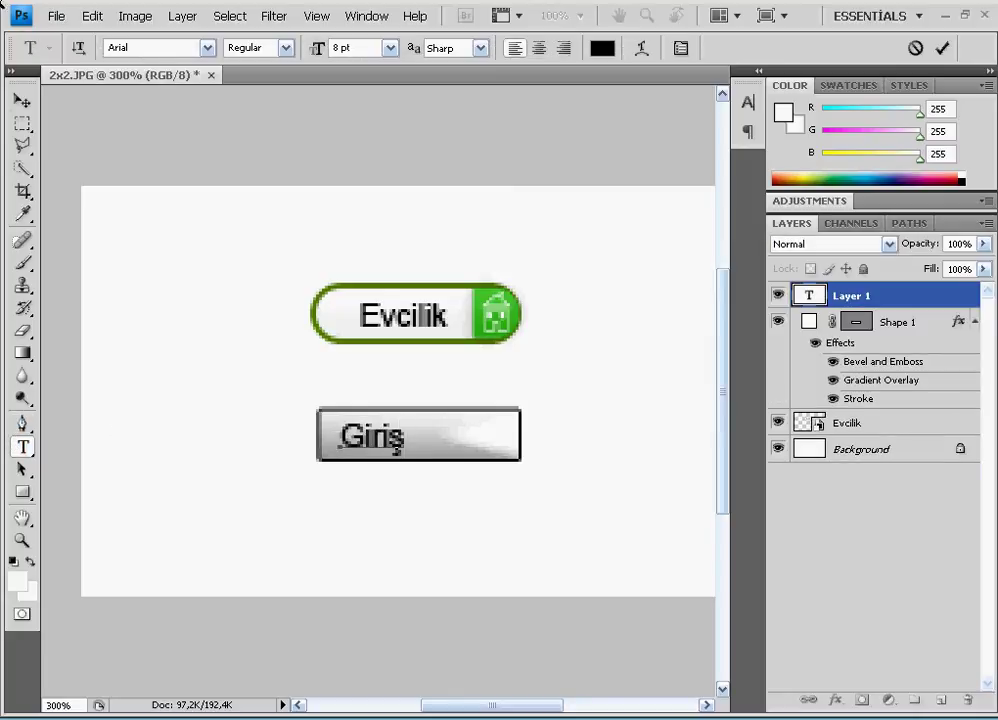
pyautogui.click(22, 100)
pyautogui.moveTo(350, 426)
pyautogui.mouseDown()
pyautogui.moveTo(398, 426)
pyautogui.moveTo(391, 422)
pyautogui.mouseUp()
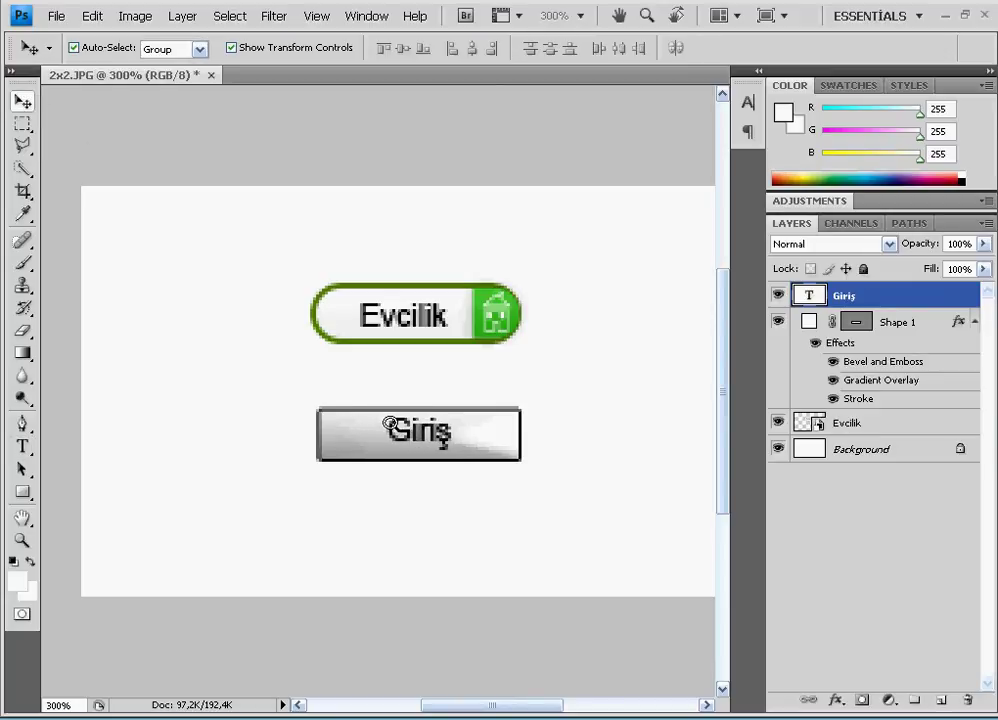
pyautogui.moveTo(424, 412); pyautogui.dragTo(427, 427)
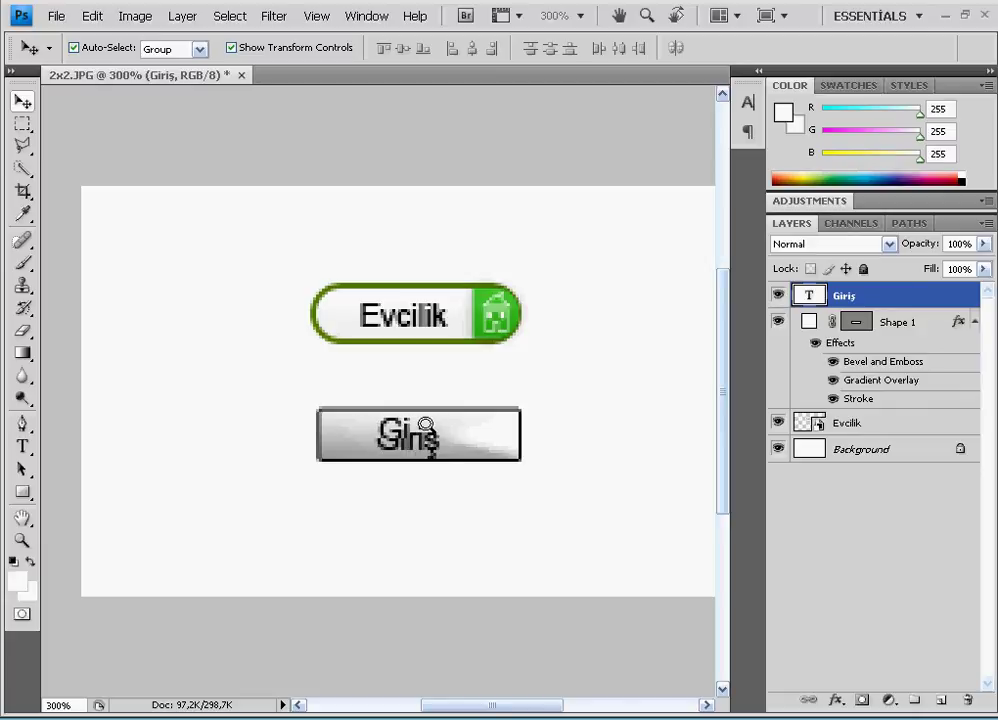
pyautogui.click(456, 330)
# Draw a black checkmark custom shape at the right end of the Giriş button.
pyautogui.click(22, 491)
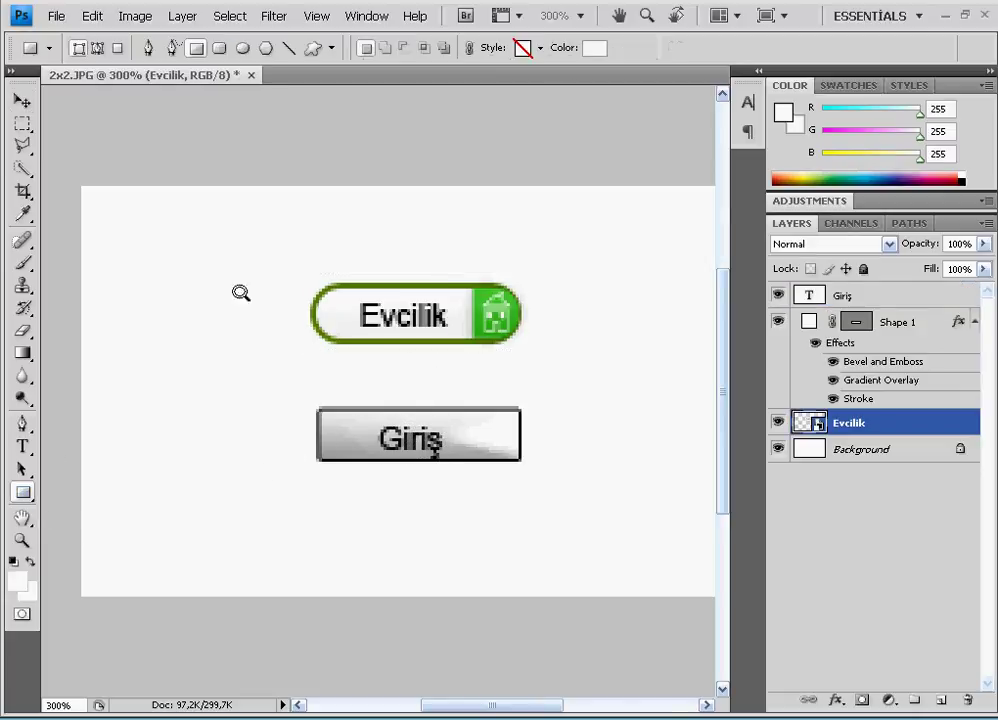
pyautogui.click(313, 47)
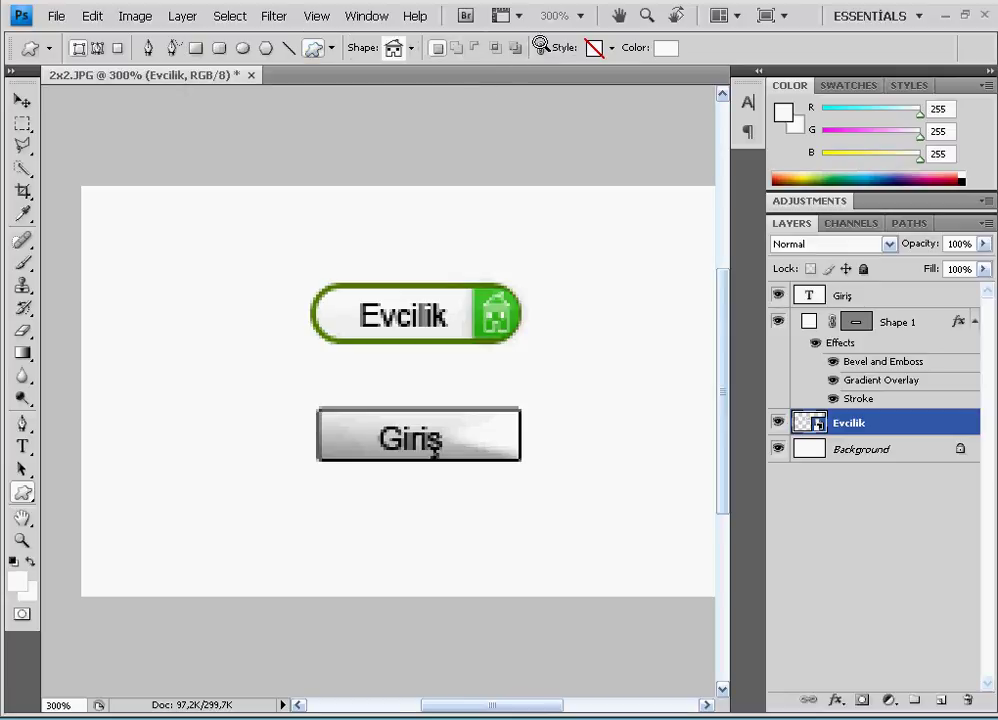
pyautogui.click(411, 48)
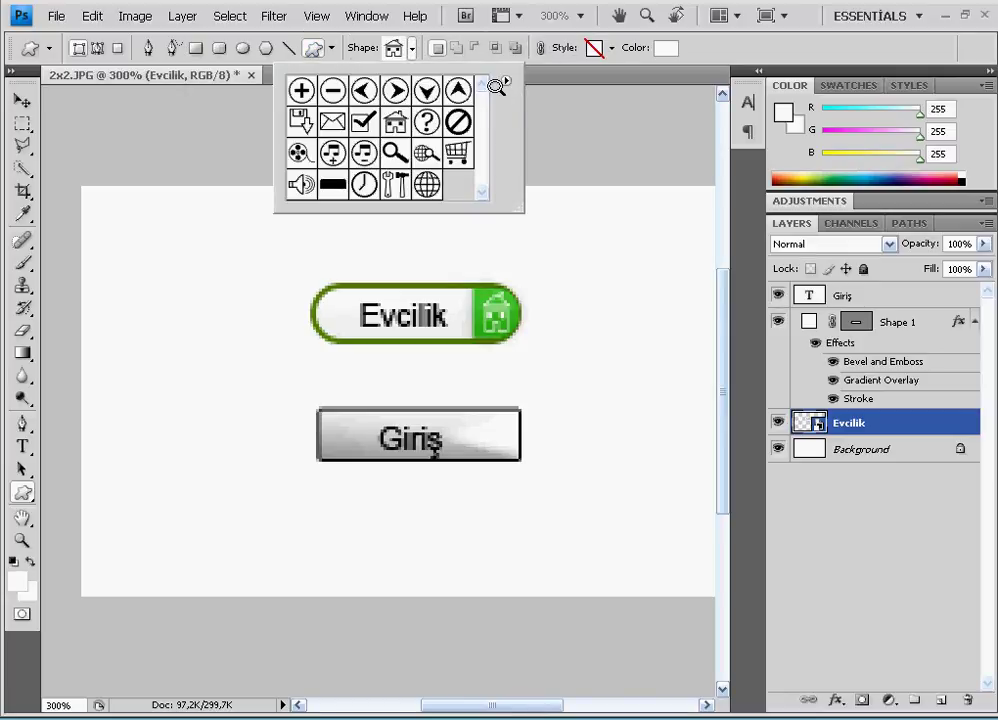
pyautogui.click(364, 121)
pyautogui.moveTo(478, 422); pyautogui.dragTo(510, 454)
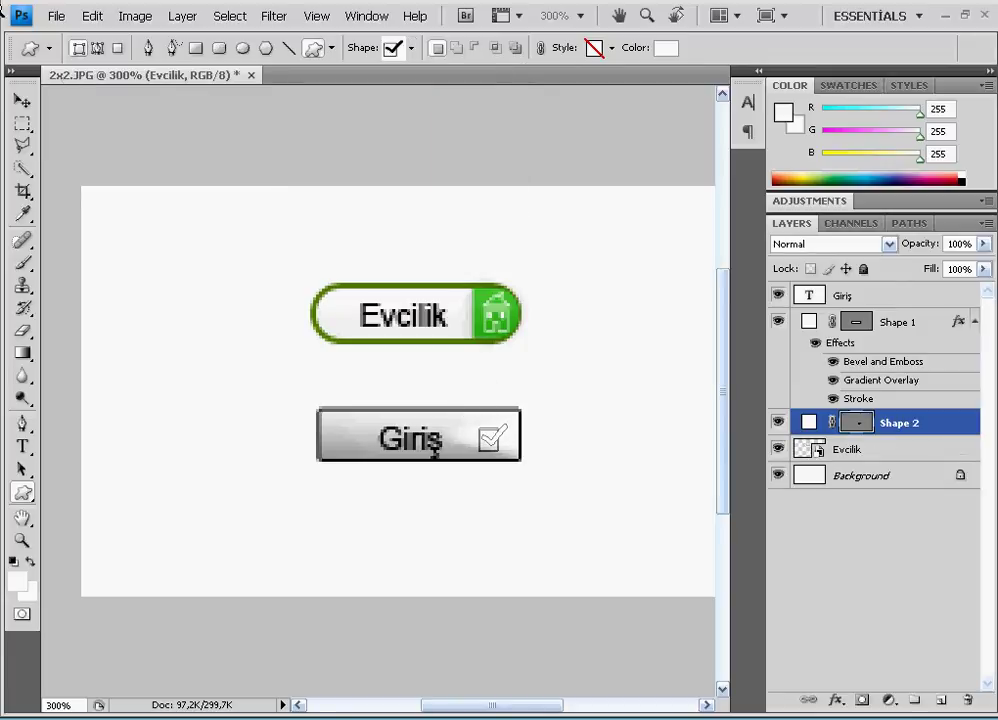
pyautogui.press('m')
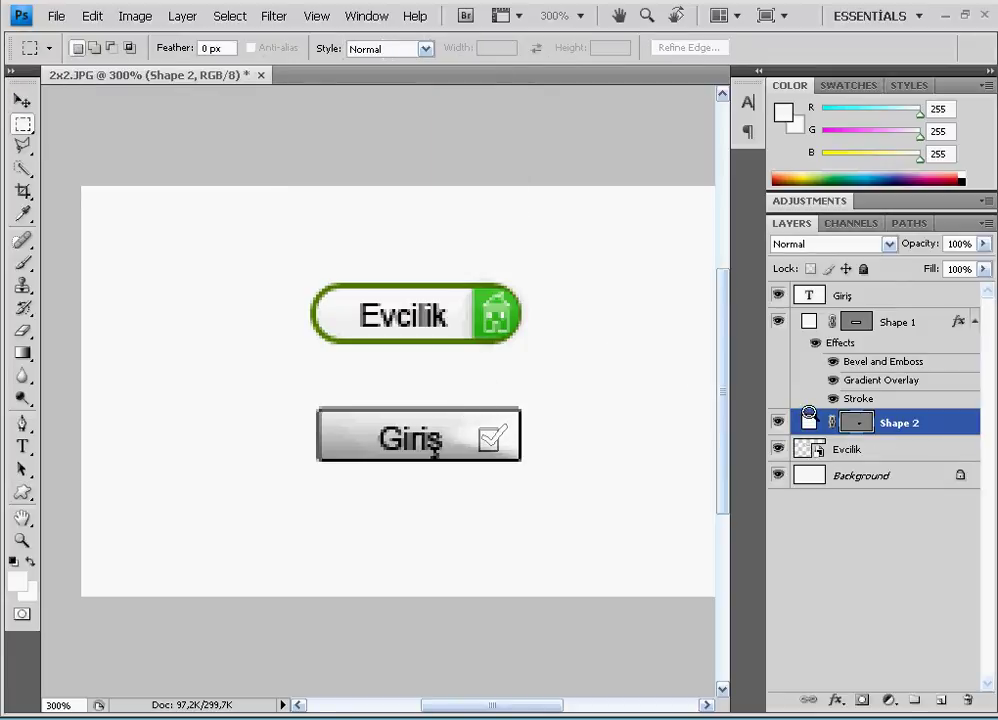
pyautogui.doubleClick(808, 420)
pyautogui.click(495, 476)
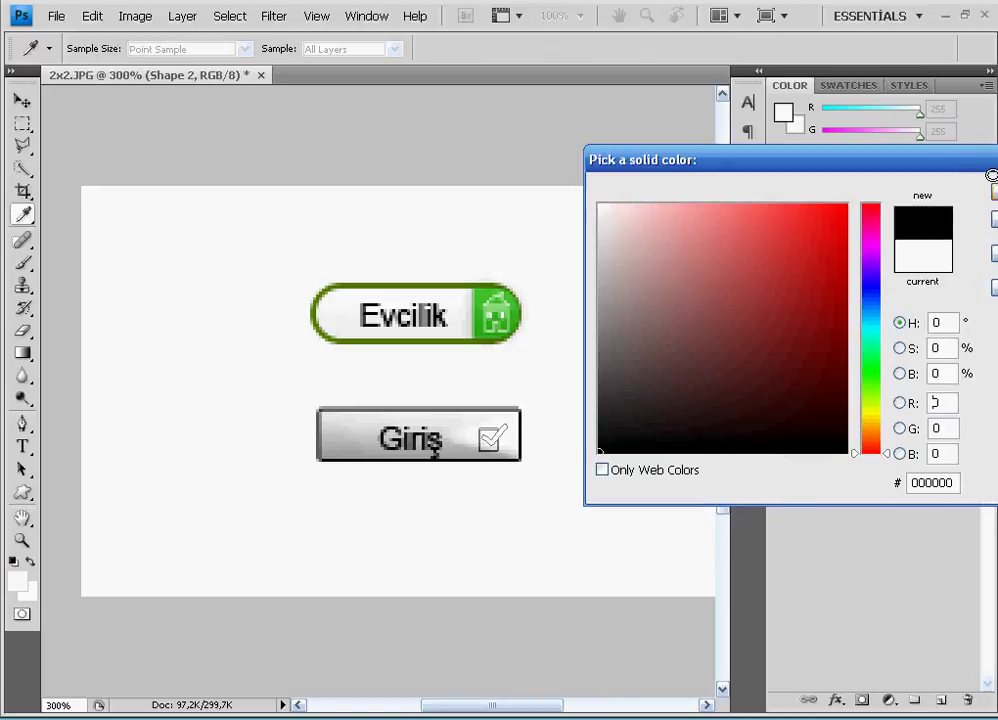
pyautogui.click(991, 175)
# Move the checkmark layer above the grey button fill and raise the Giriş label slightly.
pyautogui.press('v')
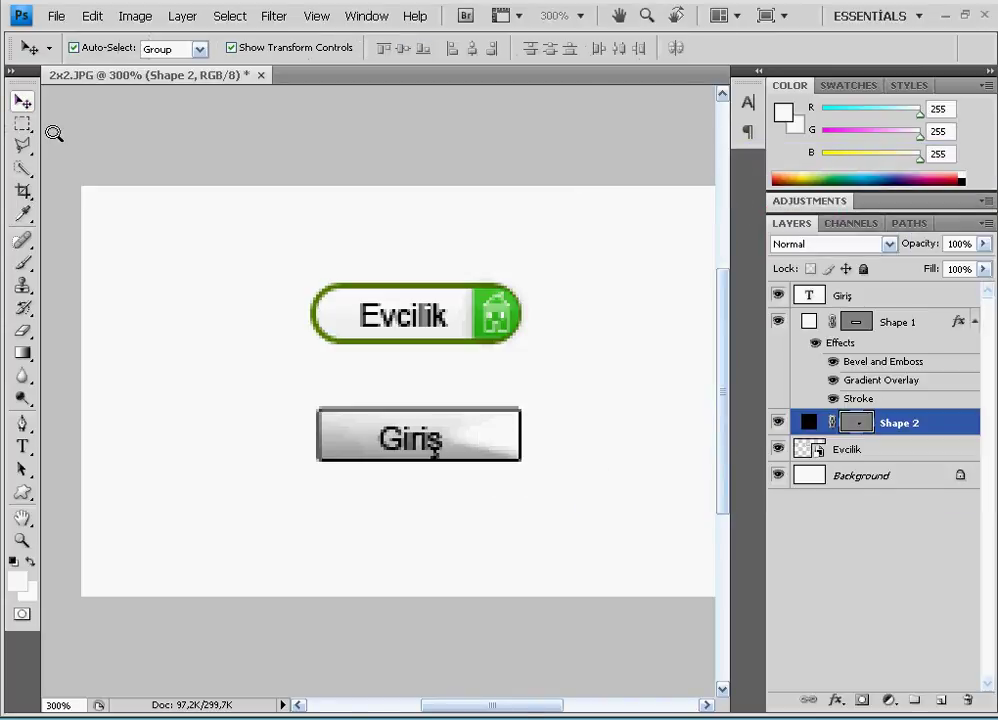
pyautogui.click(486, 440)
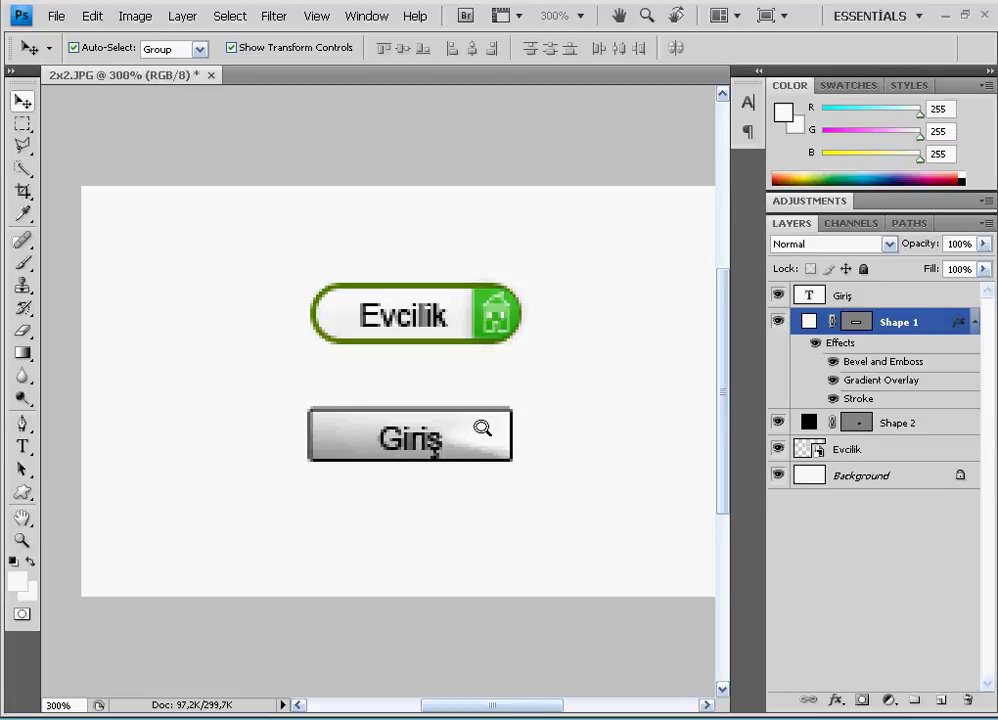
pyautogui.moveTo(898, 420)
pyautogui.mouseDown()
pyautogui.moveTo(877, 320)
pyautogui.moveTo(846, 295)
pyautogui.mouseUp()
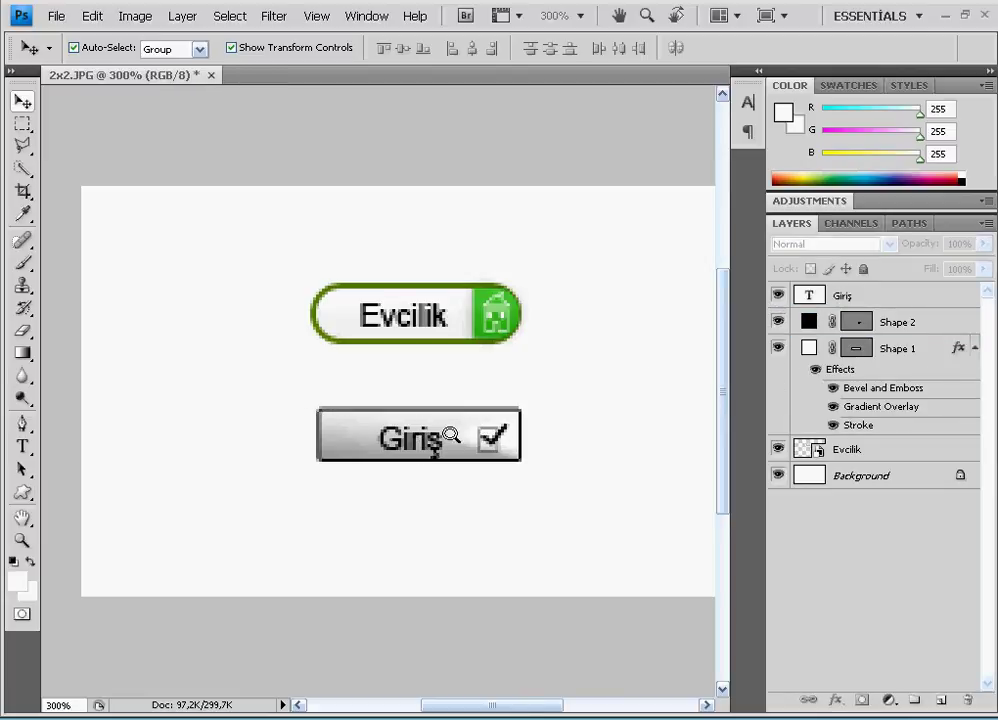
pyautogui.moveTo(436, 447); pyautogui.dragTo(411, 430)
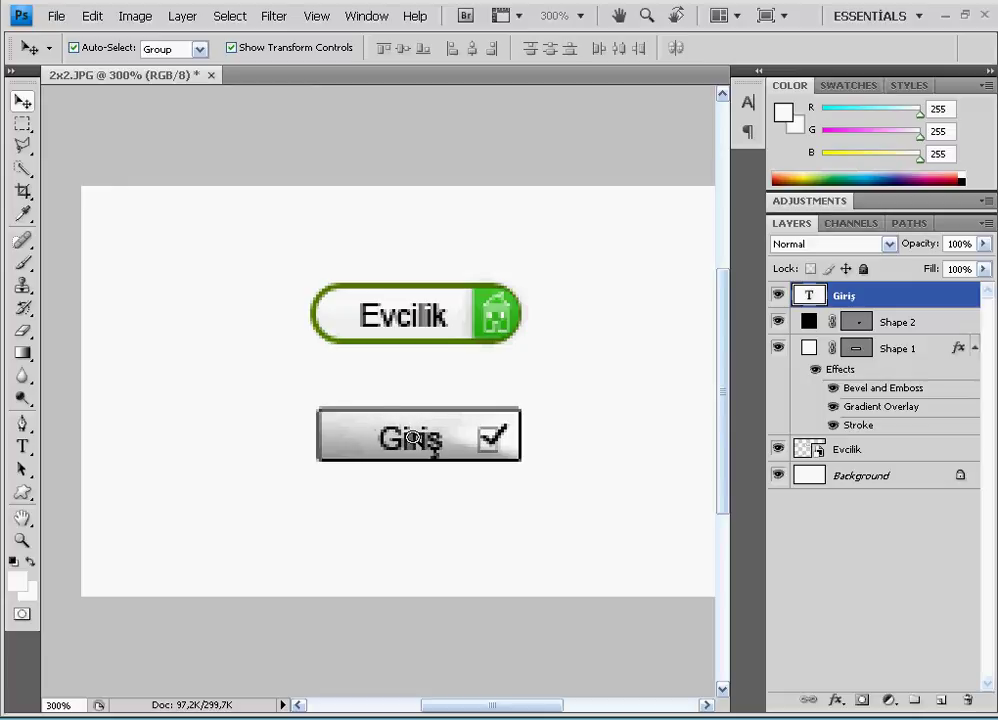
pyautogui.click(420, 314)
# View the two buttons at 100% actual pixels.
pyautogui.press('z')
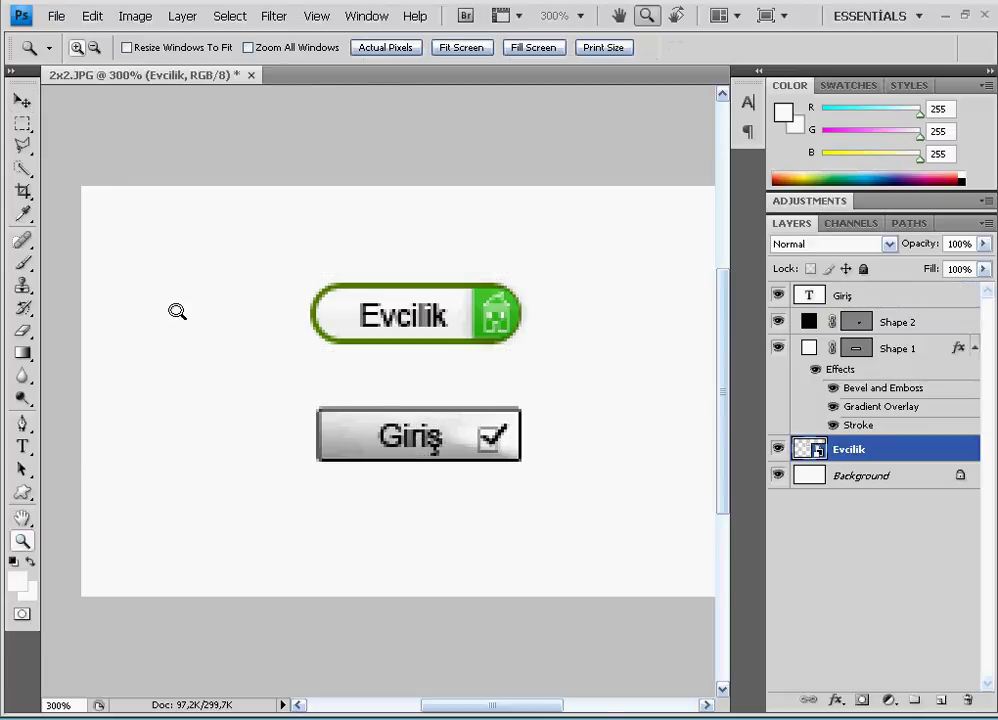
pyautogui.click(388, 48)
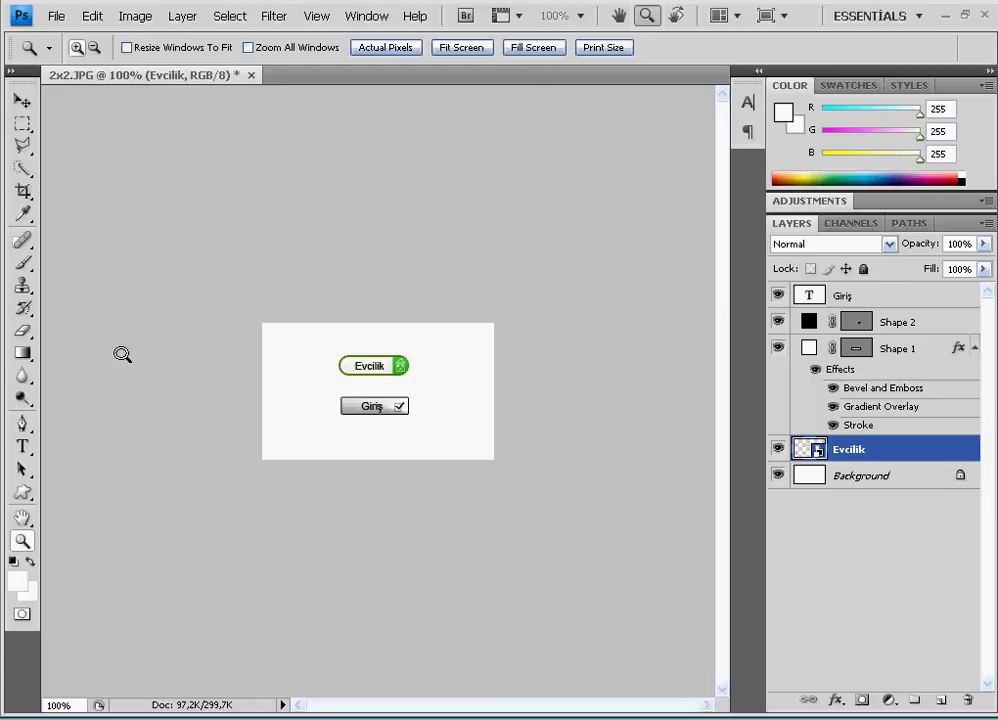
pyautogui.click(22, 100)
# Select and deselect the checkmark and both buttons' layers on the canvas.
pyautogui.click(419, 408)
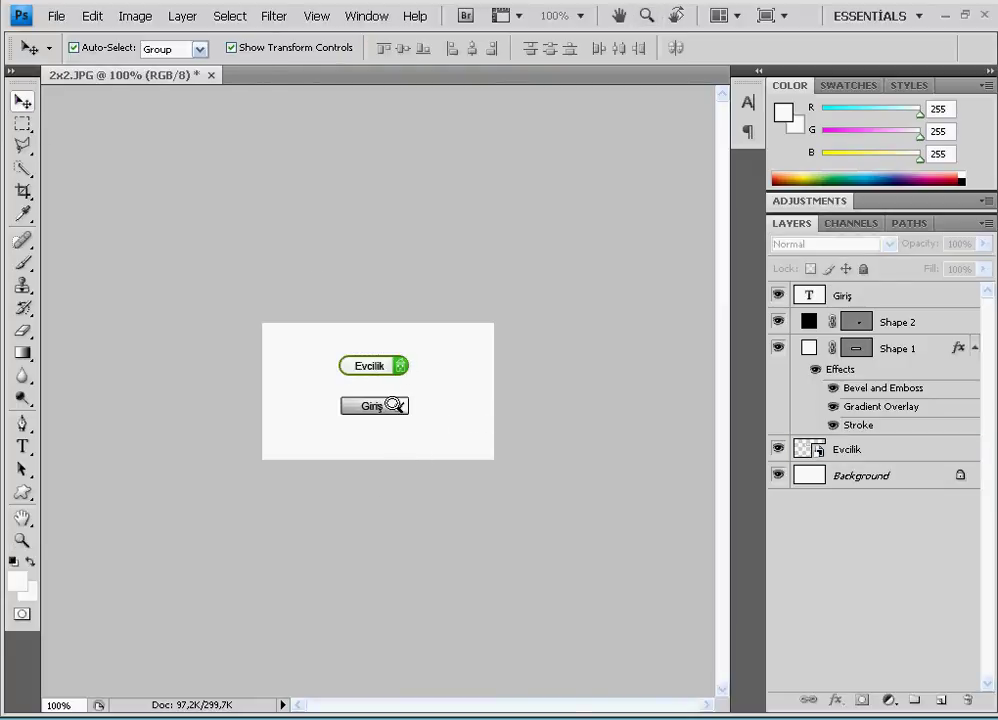
pyautogui.click(395, 404)
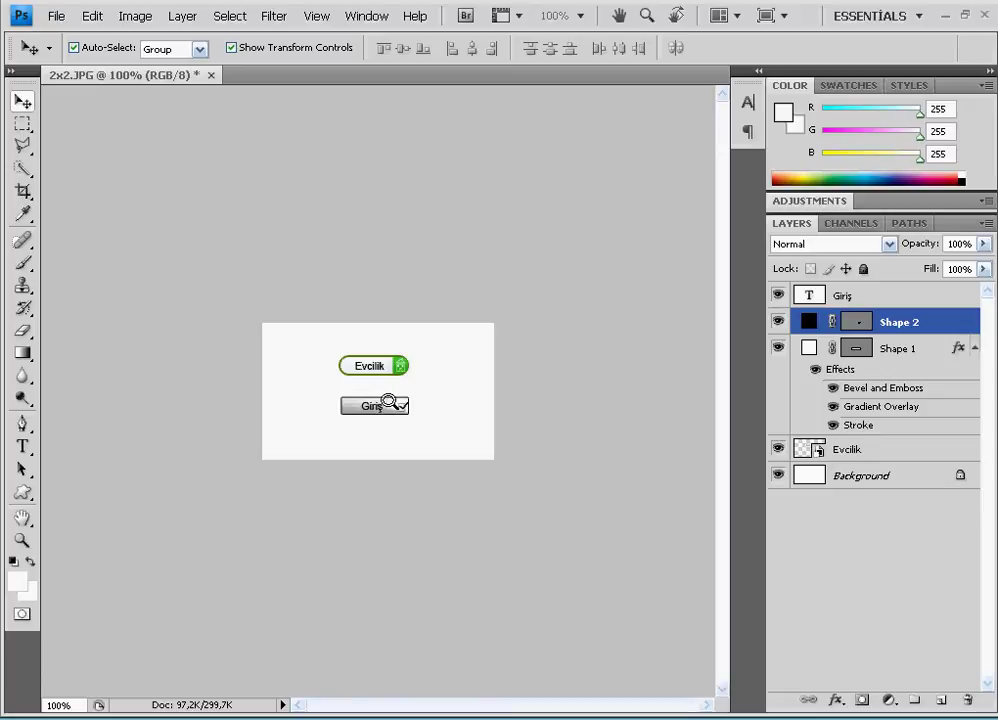
pyautogui.click(468, 379)
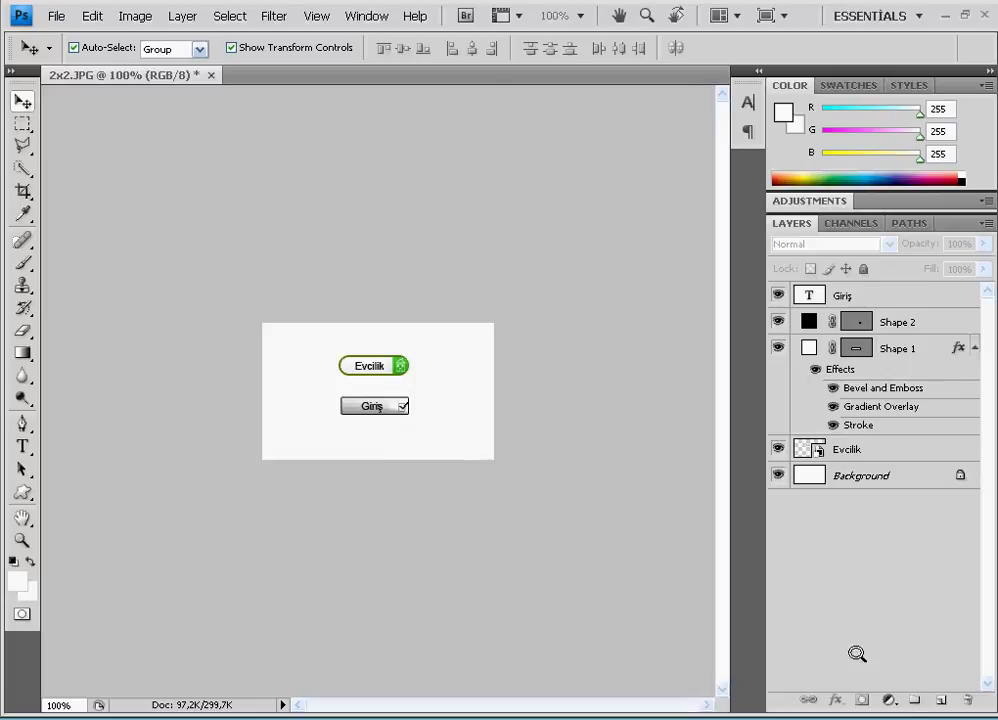
pyautogui.moveTo(287, 324); pyautogui.dragTo(481, 475)
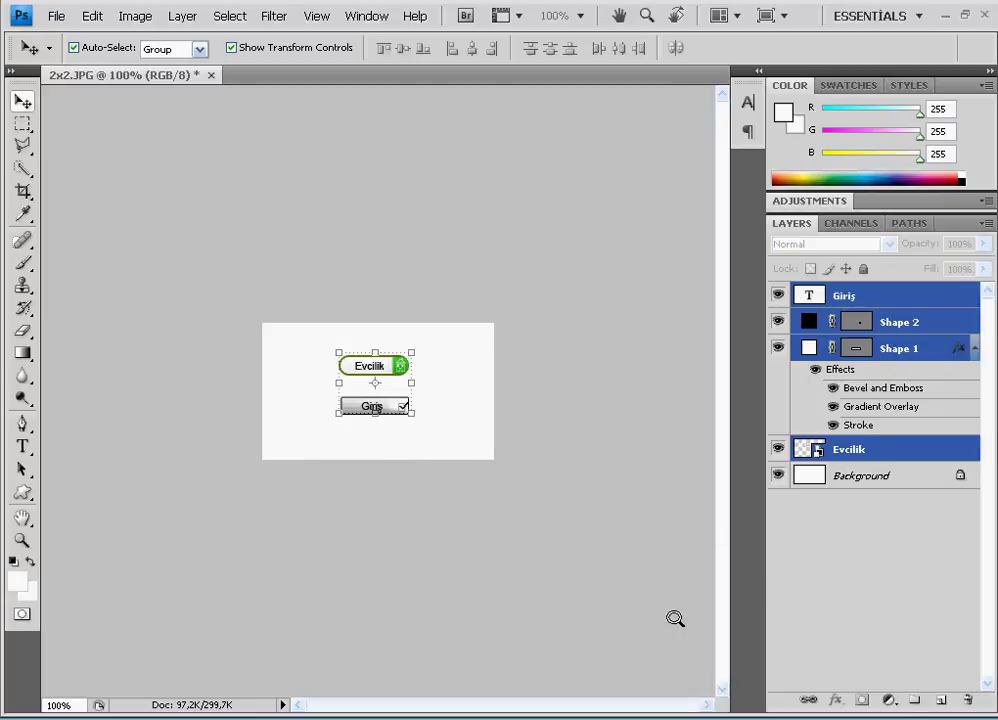
pyautogui.click(860, 620)
pyautogui.rightClick(884, 715)
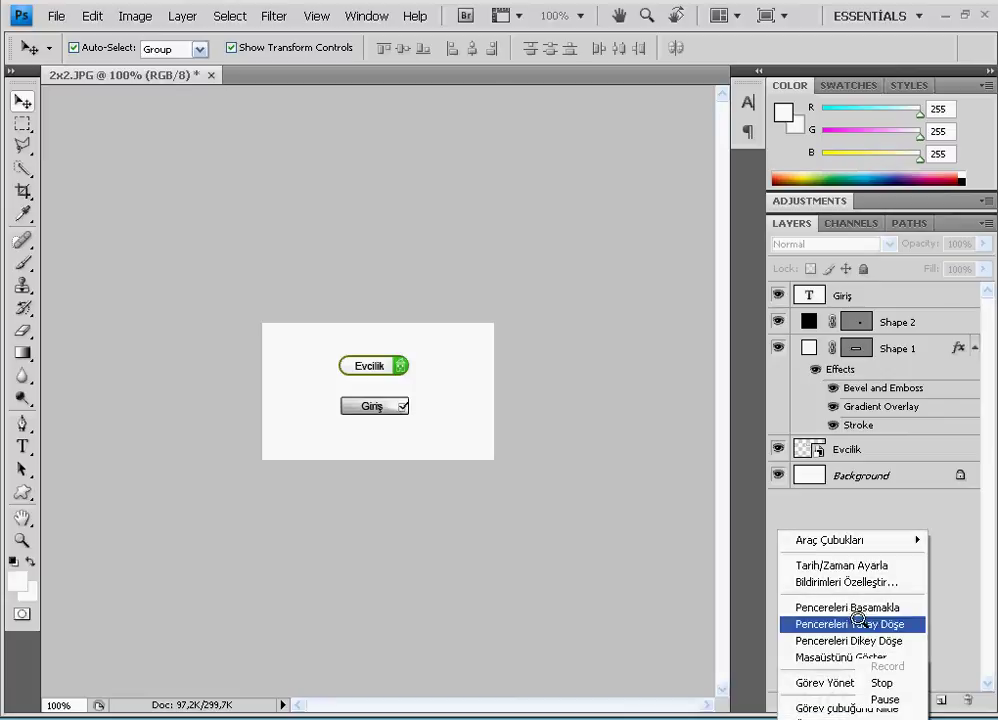